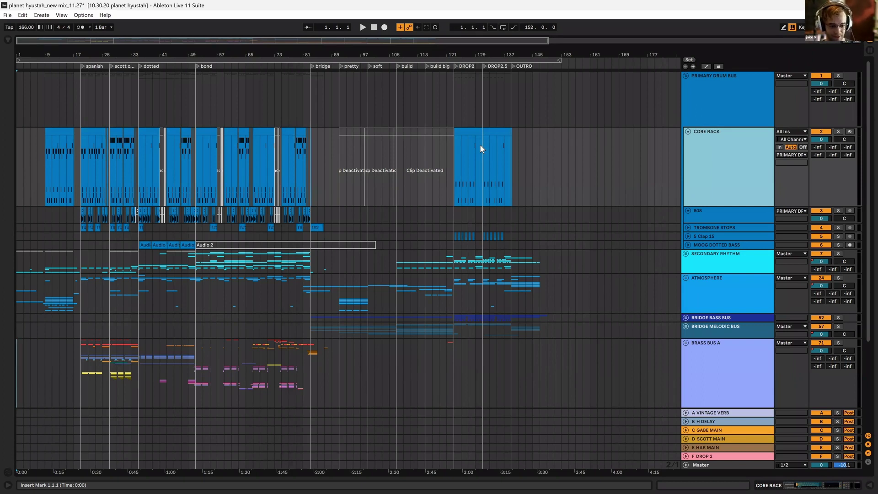
Fold the CORE RACK track, solo the PRIMARY DRUM BUS group and select that group track.
click(708, 133)
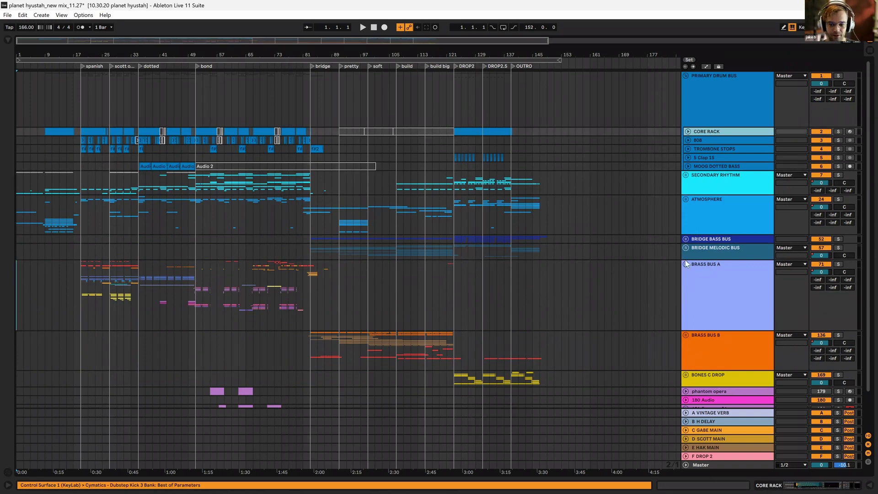
click(838, 76)
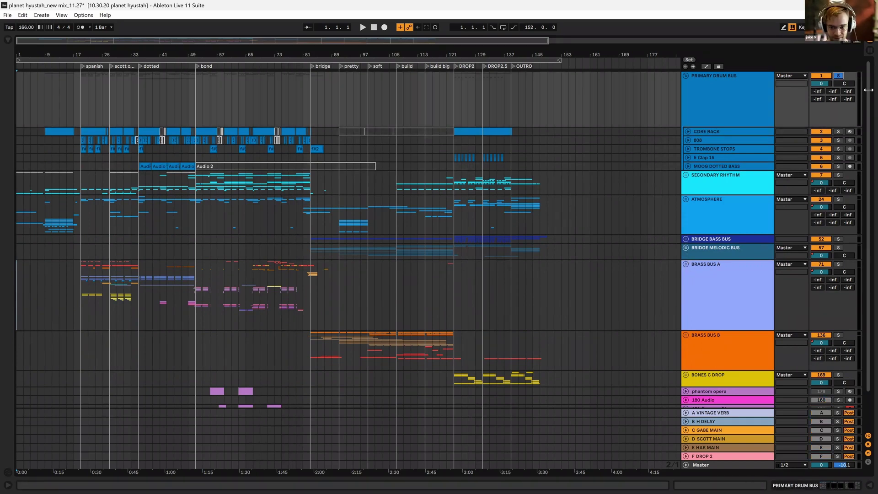
click(89, 130)
click(727, 148)
scroll(737, 91, up, 1)
click(743, 84)
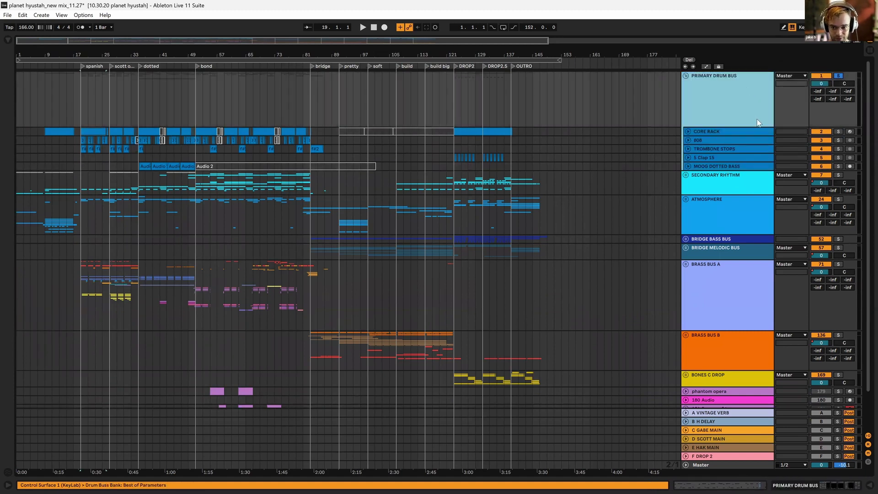
Solo and unfold CORE RACK, and bring its clips in the spanish section into close view.
click(839, 132)
click(688, 132)
click(687, 131)
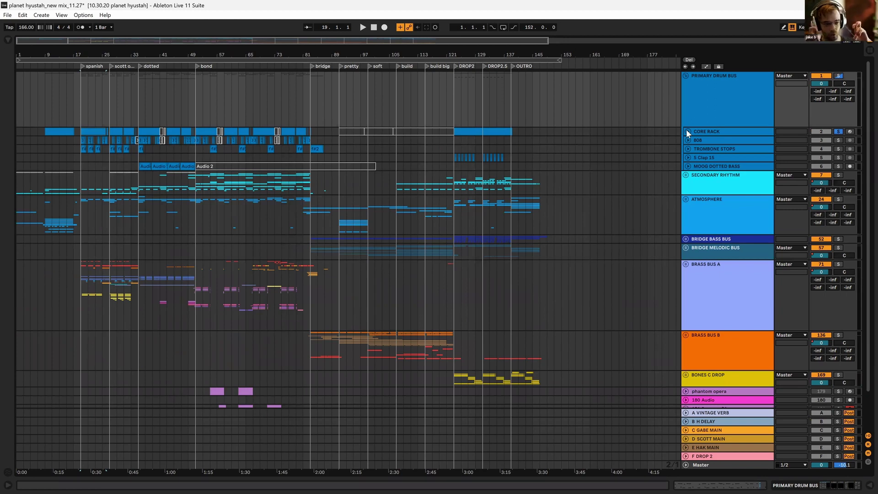
scroll(160, 131, up, 4)
drag(160, 131, 641, 134)
click(689, 131)
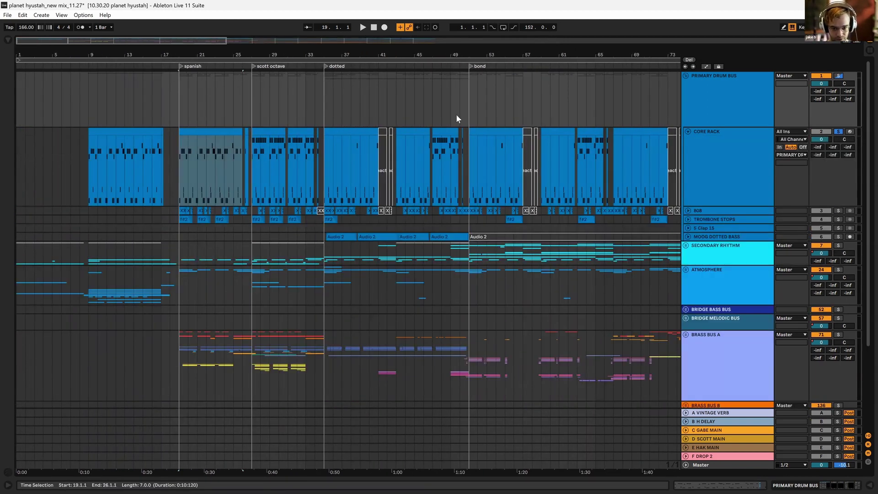
scroll(177, 56, up, 6)
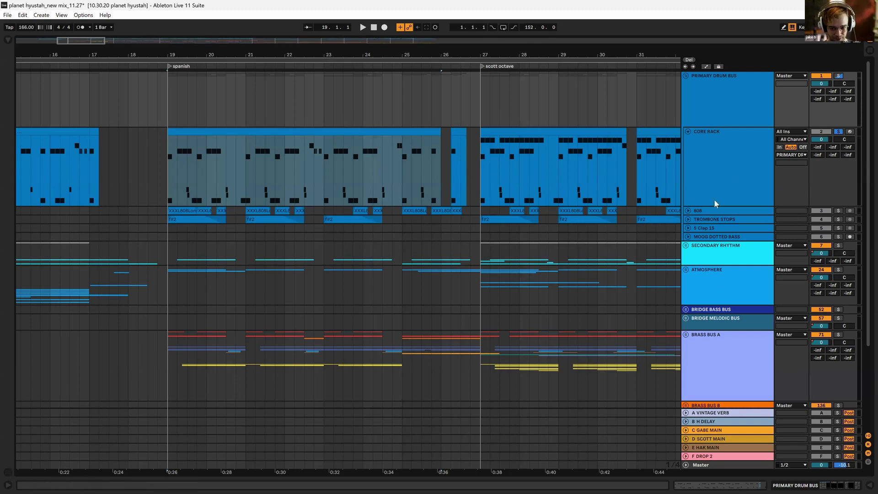
Show the CORE RACK device chain and play the soloed track from the spanish marker at bar 19.
click(732, 178)
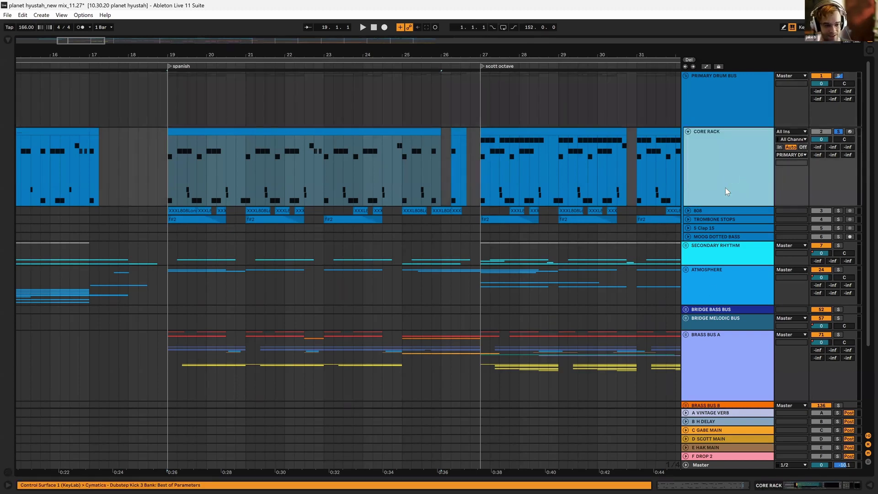
double_click(716, 162)
key(space)
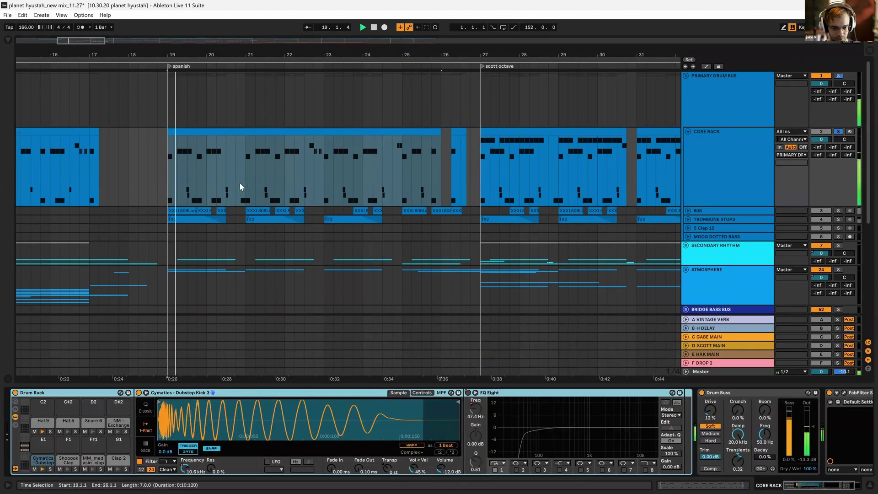
Play the soloed CORE RACK from the scott octave marker at bar 27.
drag(407, 55, 259, 54)
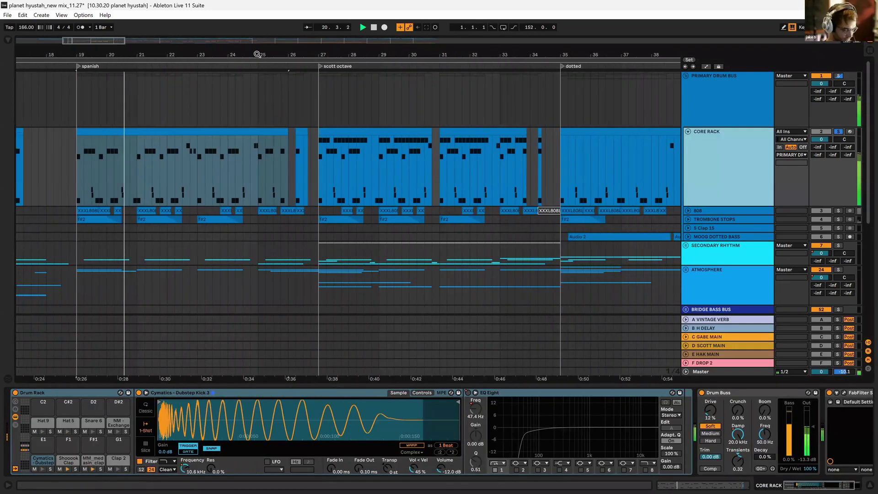
click(317, 163)
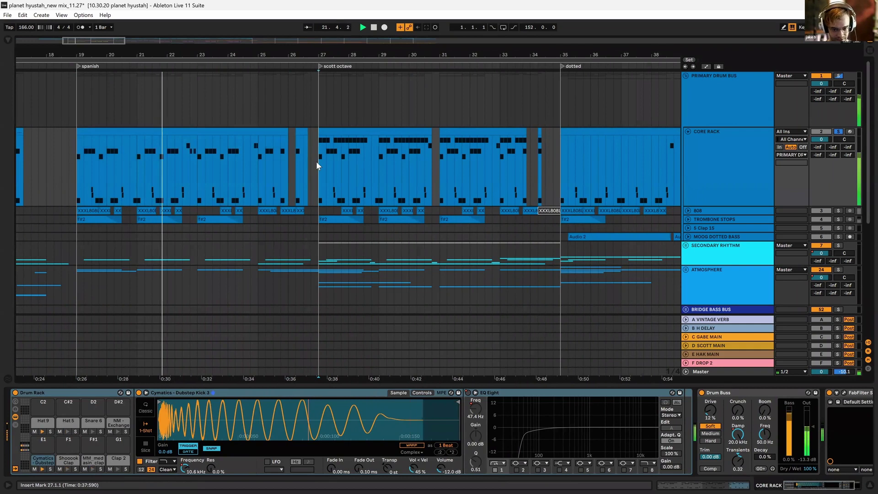
key(space)
key(space)
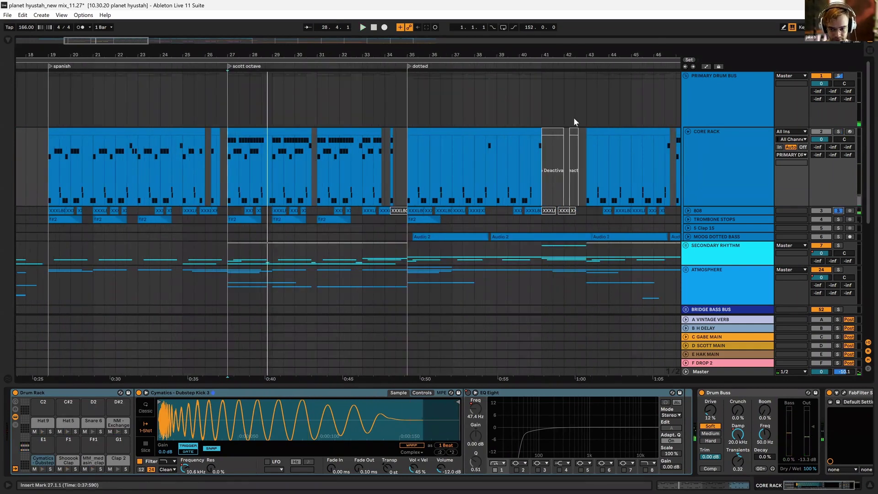
Play the 808 track soloed together with CORE RACK from its first clip in the spanish section.
key(space)
key(space)
click(55, 210)
key(space)
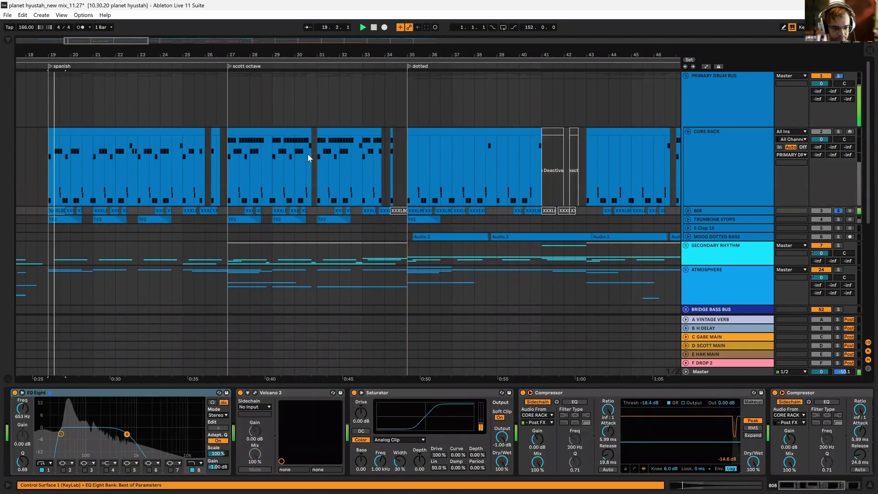
drag(55, 54, 67, 98)
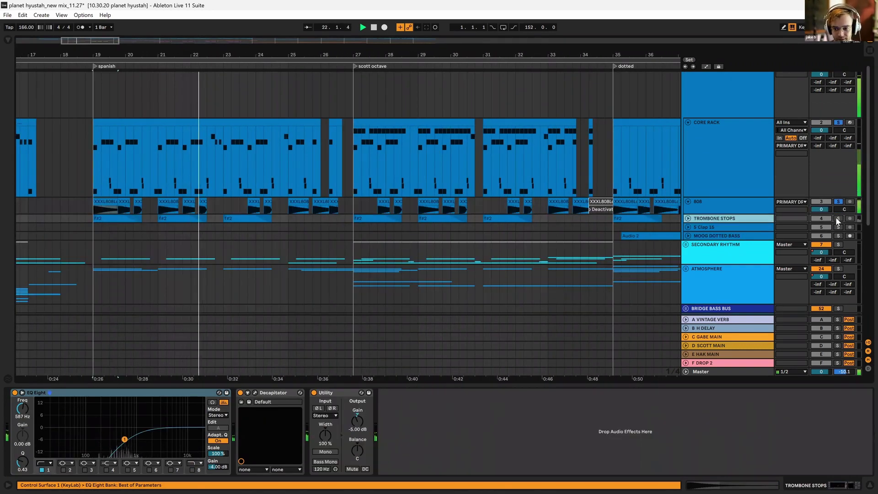
Solo and unfold TROMBONE STOPS, and play its first clip in the spanish section.
key(space)
click(721, 219)
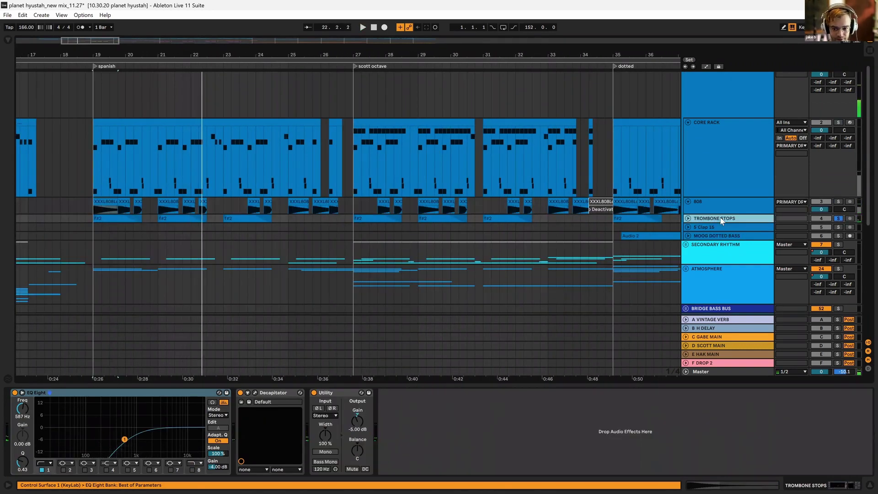
click(687, 219)
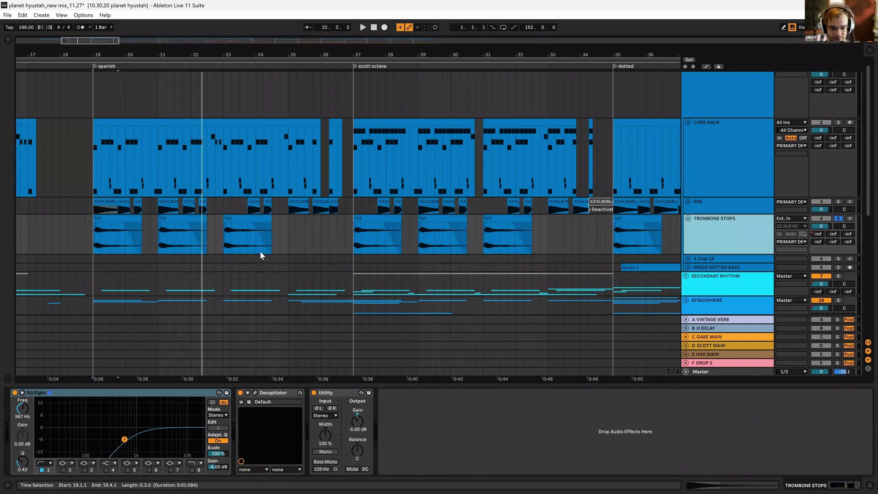
click(118, 219)
key(space)
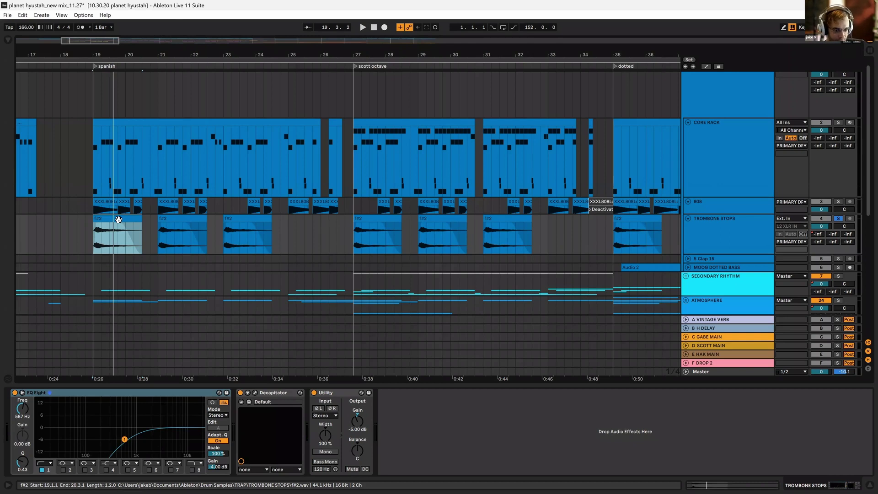
double_click(118, 219)
click(708, 242)
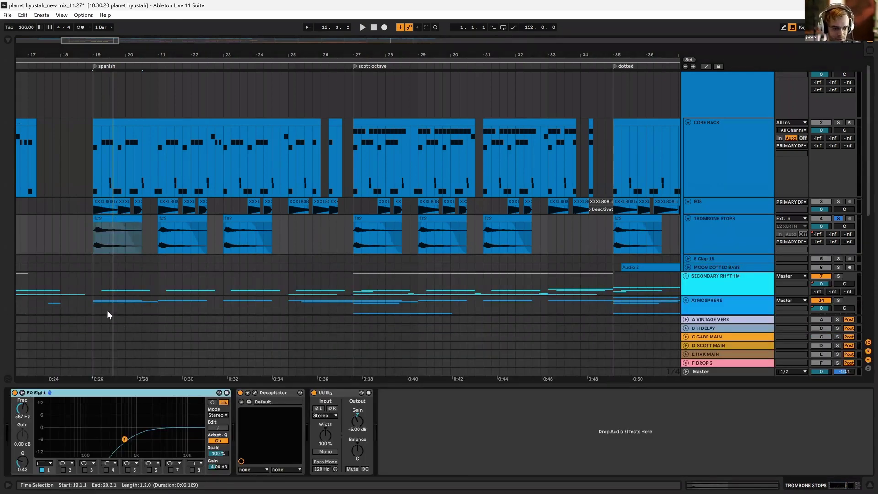
Solo the PRIMARY DRUM BUS and play the whole drum group from the spanish marker.
scroll(136, 210, down, 2)
scroll(137, 210, up, 2)
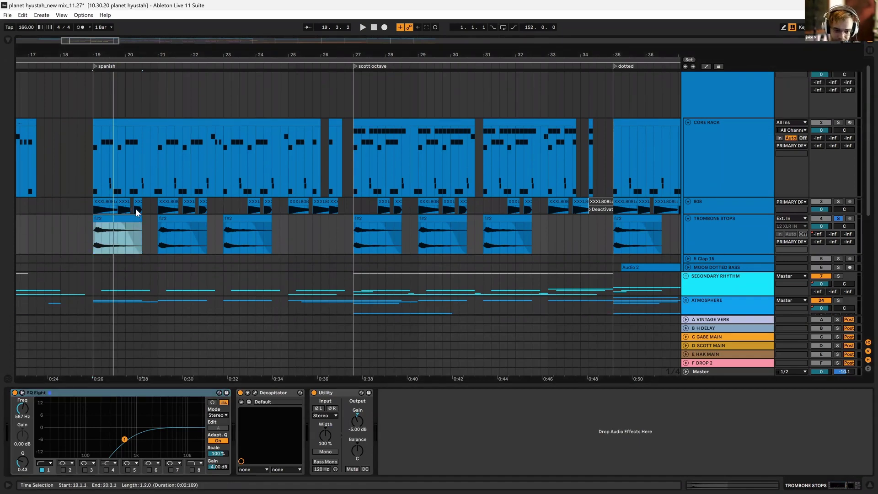
scroll(136, 212, up, 1)
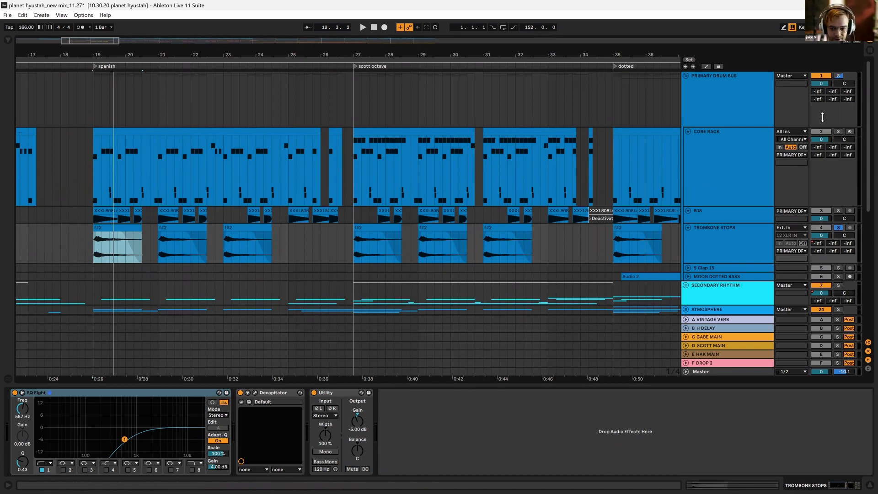
click(840, 77)
key(space)
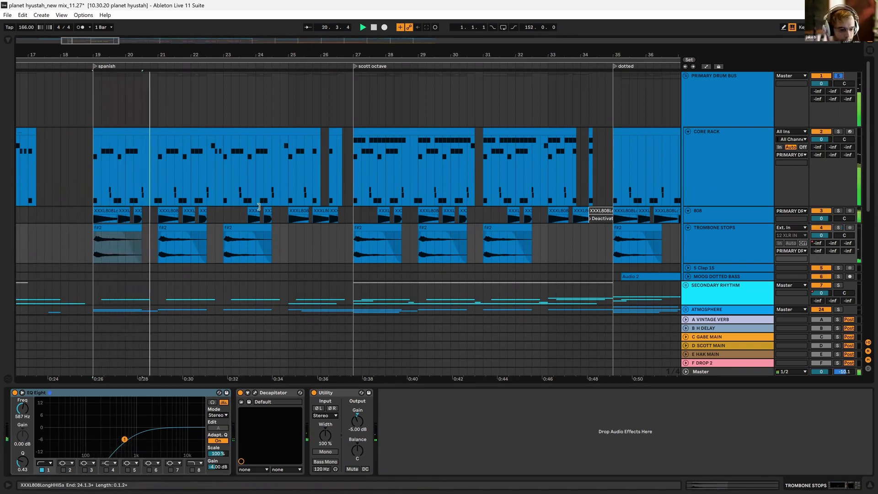
Bring the SECONDARY RHYTHM group's tracks into view, show its device chain and solo the group.
scroll(259, 206, down, 5)
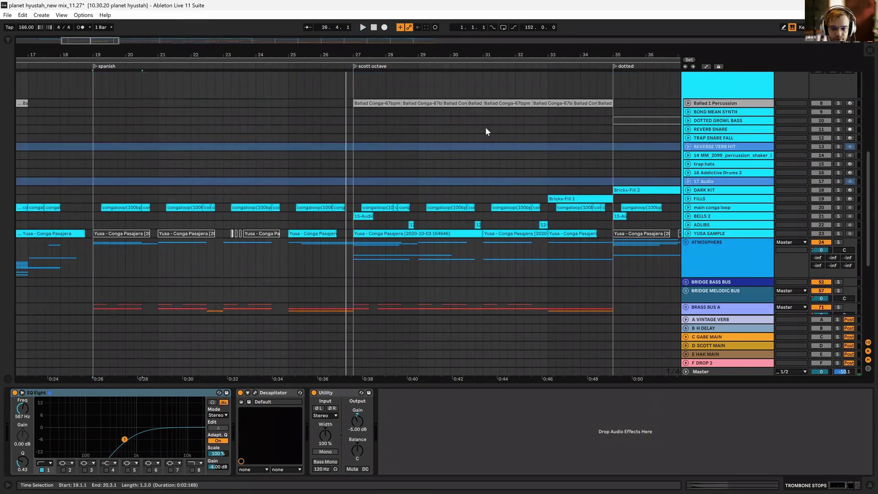
drag(407, 56, 251, 32)
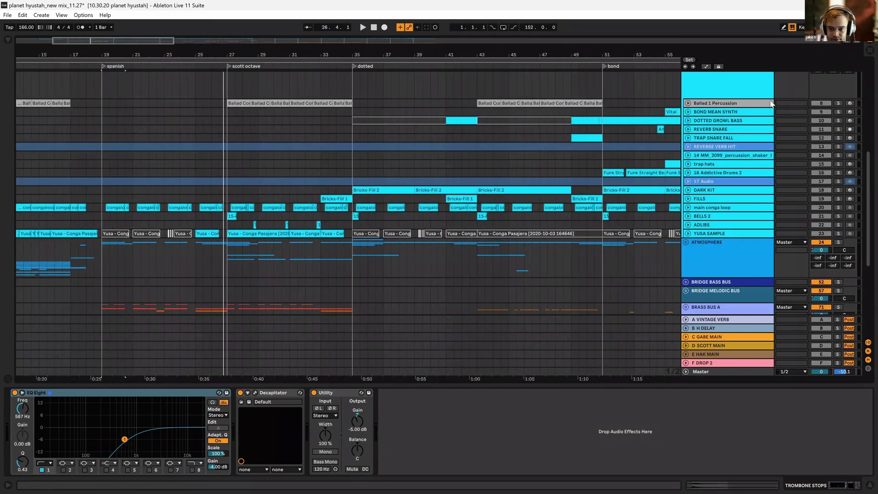
scroll(766, 188, up, 3)
click(790, 115)
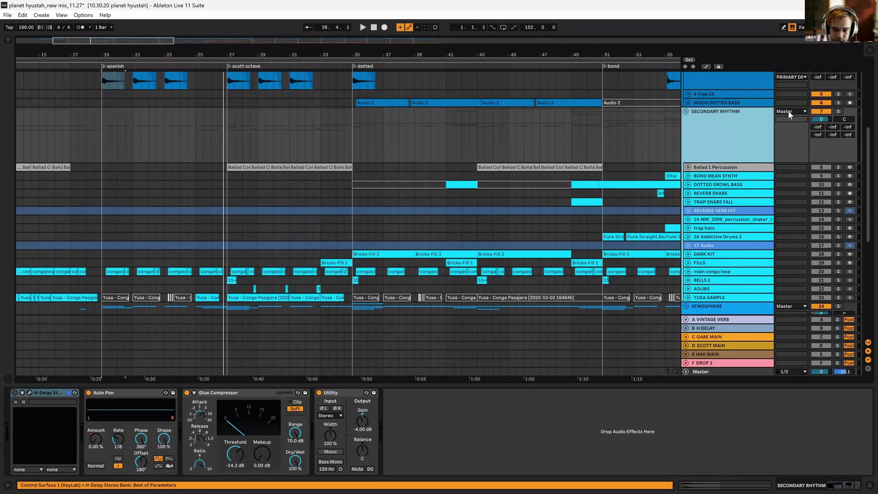
click(839, 112)
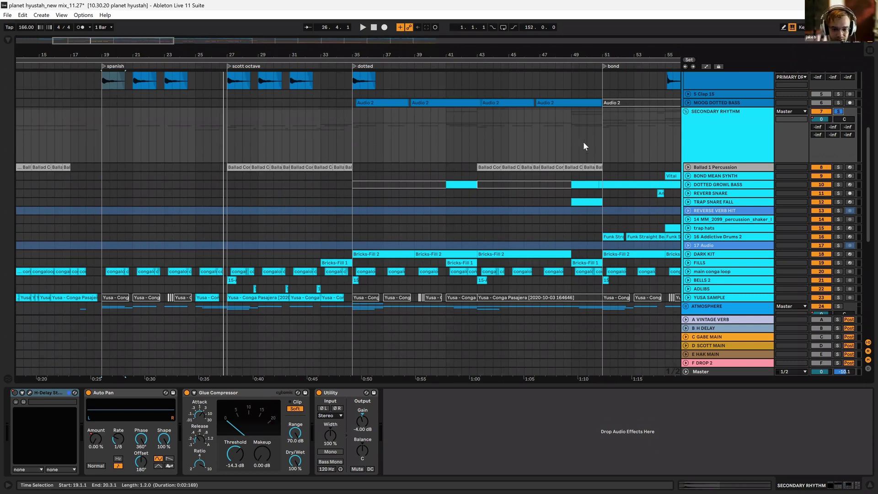
scroll(815, 128, down, 2)
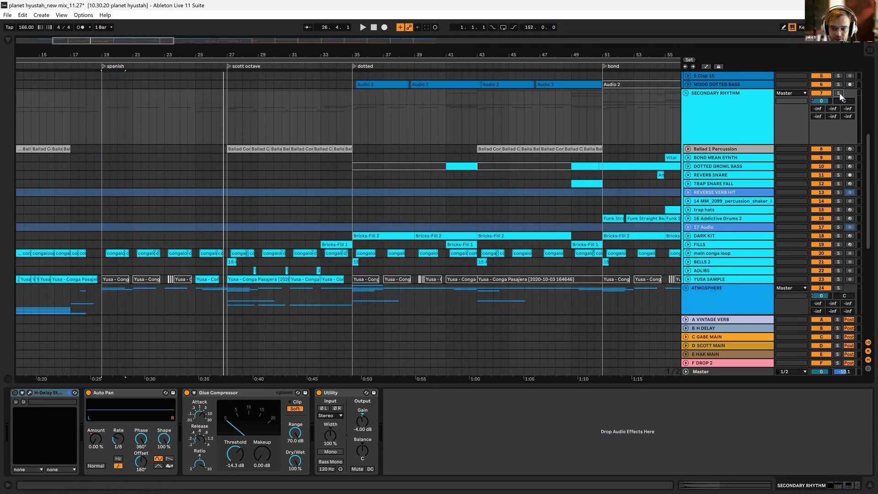
Play the soloed SECONDARY RHYTHM group from the dotted marker at bar 35.
key(space)
key(space)
click(351, 105)
key(space)
drag(606, 53, 376, 54)
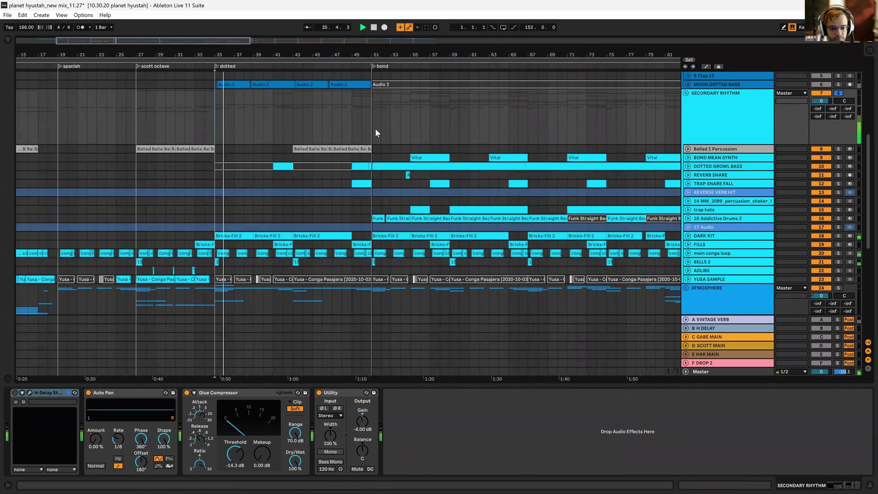
scroll(374, 123, down, 3)
Place the insert marker at the bond section (bar 51) and audition main conga loop and DARK KIT soloed in turn.
click(372, 103)
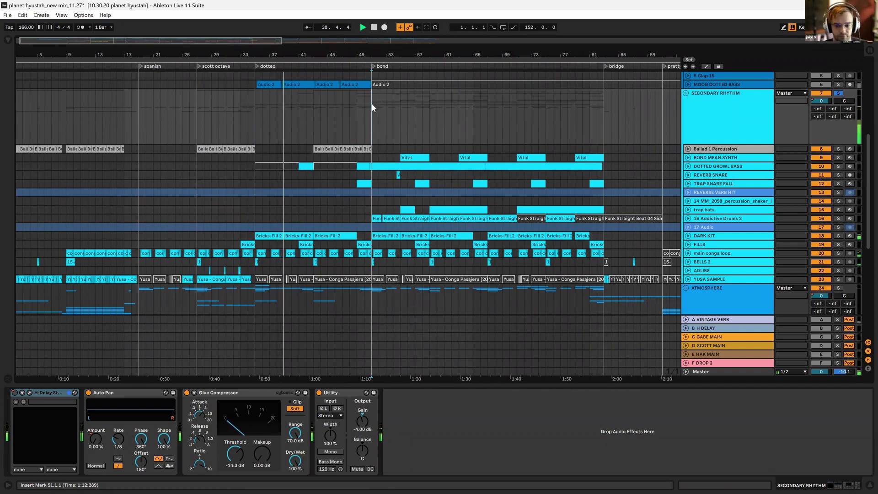
click(838, 254)
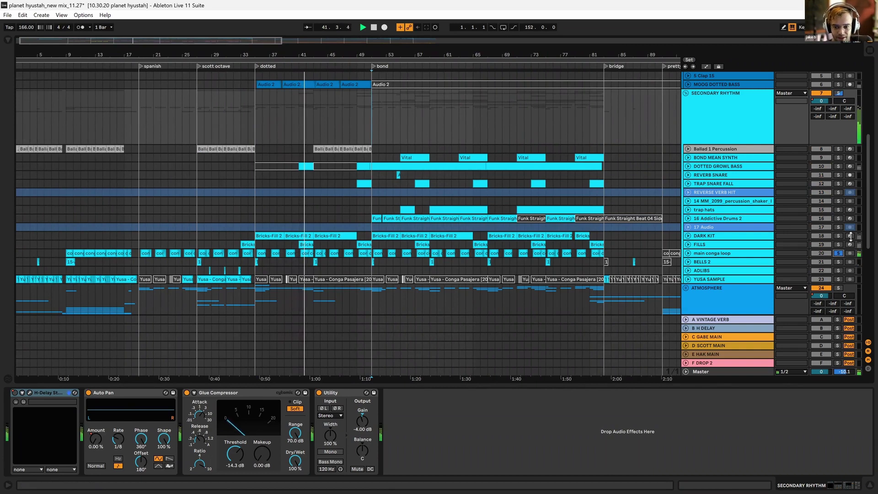
click(839, 236)
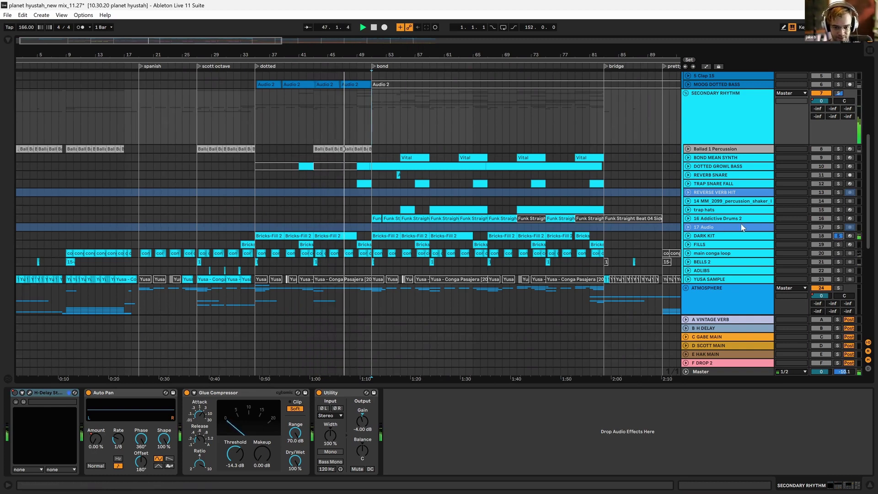
Audition 16 Addictive Drums 2 soloed in the bond section, adding BOND MEAN SYNTH to the solo.
click(841, 221)
click(839, 217)
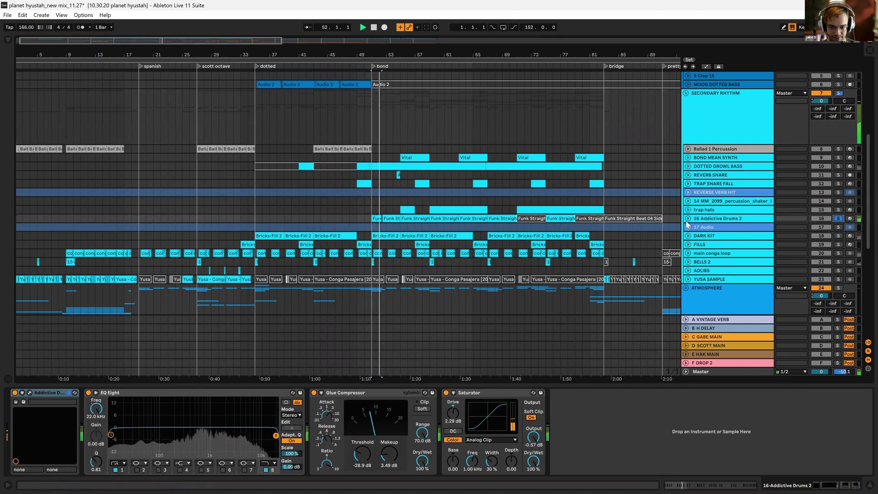
click(688, 219)
click(689, 219)
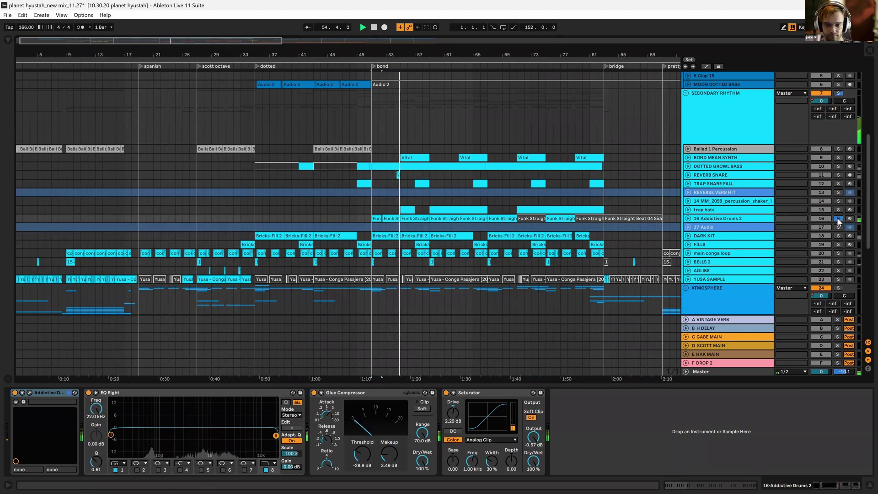
ctrl+click(838, 157)
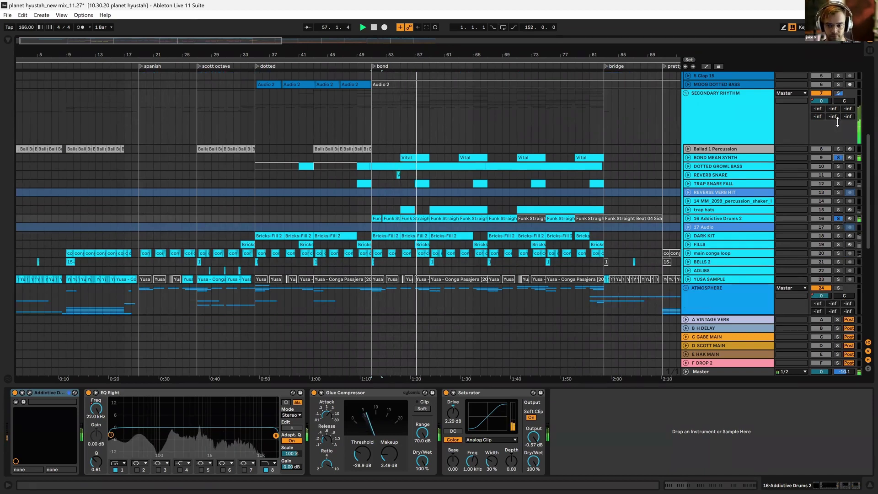
key(space)
Show the BOND MEAN SYNTH device chain, solo and unfold only that track, and play its first Vital clip from bar 55.
click(735, 159)
click(840, 158)
click(839, 158)
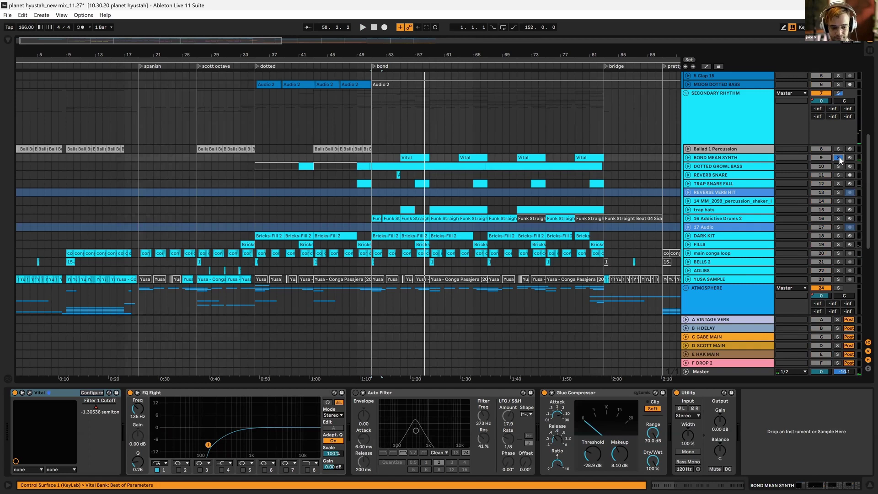
click(688, 157)
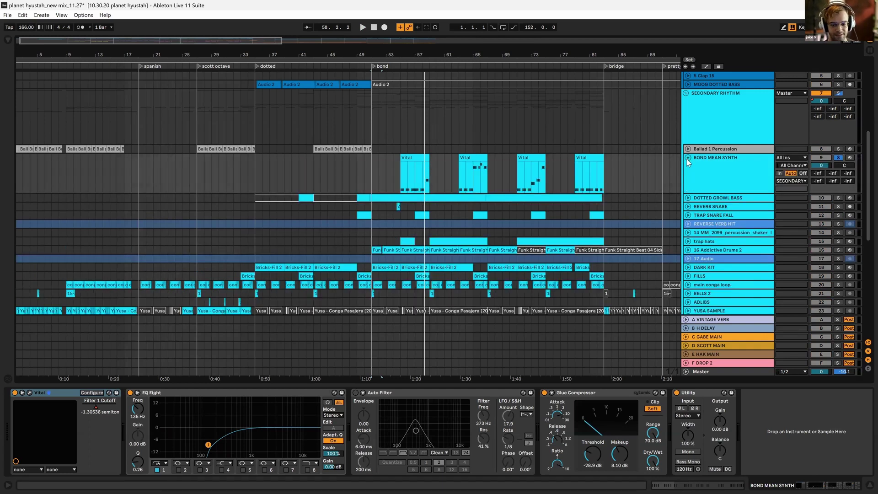
click(414, 159)
key(space)
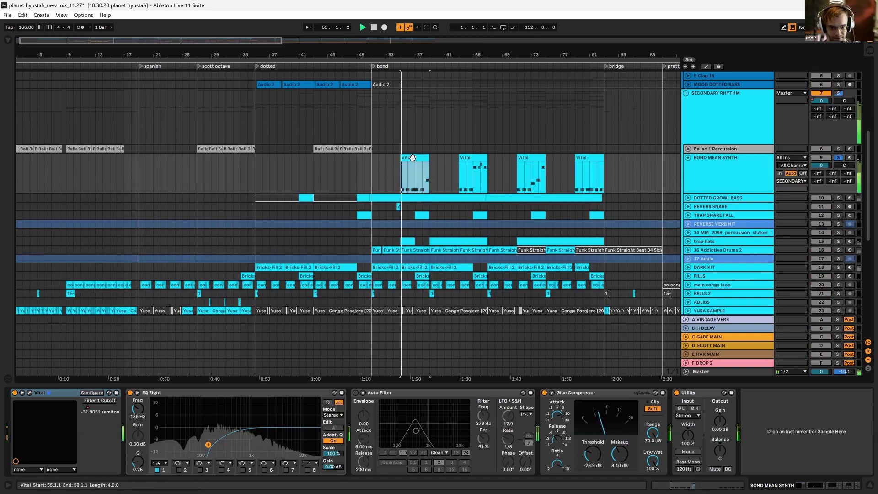
Unfold and solo DOTTED GROWL BASS, switch the solo to the whole SECONDARY RHYTHM group and play it from bar 55.
click(839, 198)
click(839, 94)
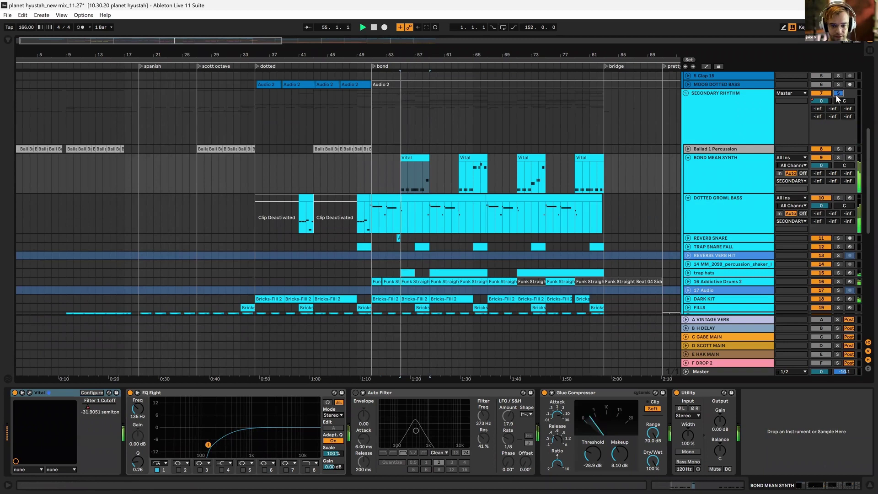
key(space)
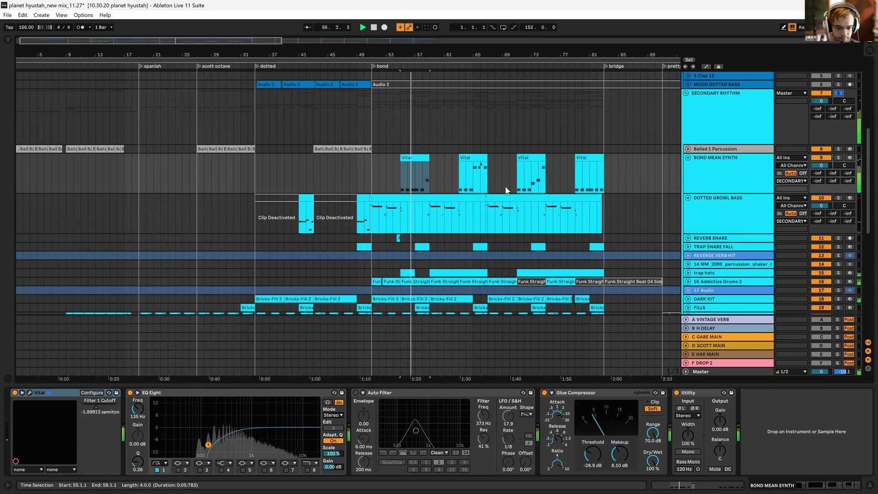
scroll(505, 188, down, 5)
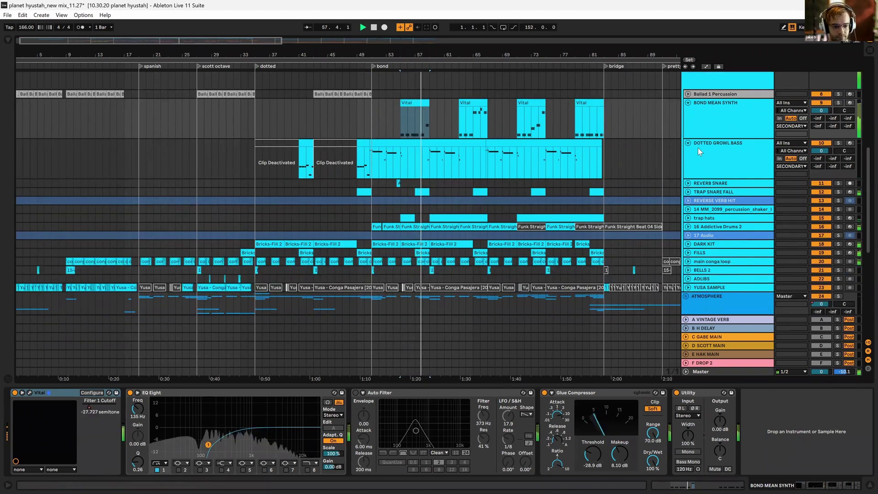
Collapse the PRIMARY DRUM BUS and SECONDARY RHYTHM groups and play both soloed together.
scroll(698, 147, up, 10)
scroll(784, 115, up, 2)
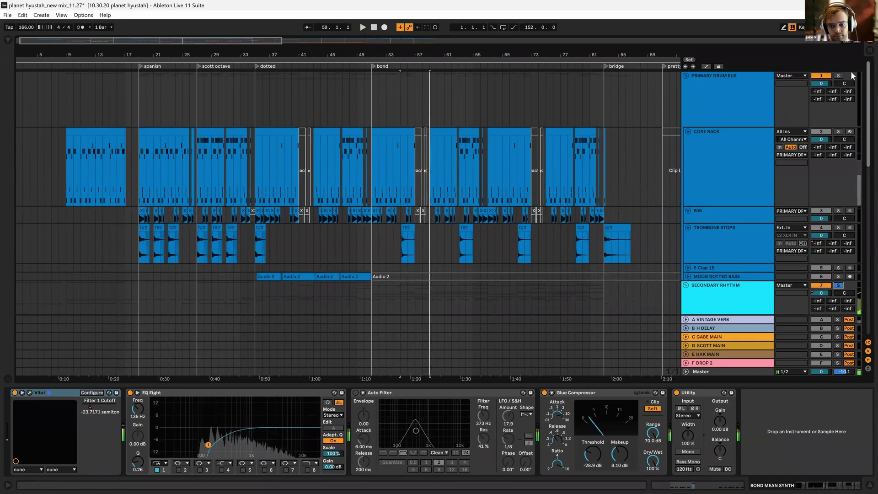
click(686, 76)
click(686, 84)
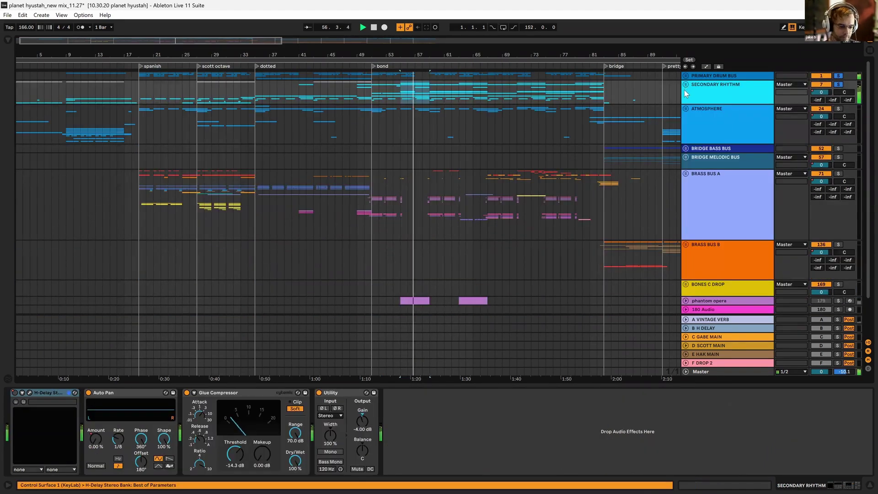
Place the insert marker at the spanish section (bar 19) on BRASS BUS A and expand that group.
scroll(738, 152, down, 5)
click(738, 152)
click(139, 143)
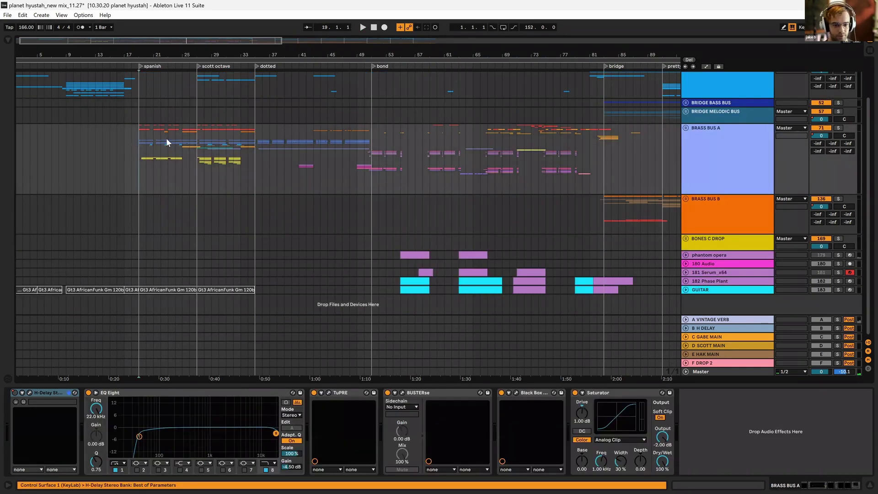
click(686, 129)
scroll(187, 228, down, 4)
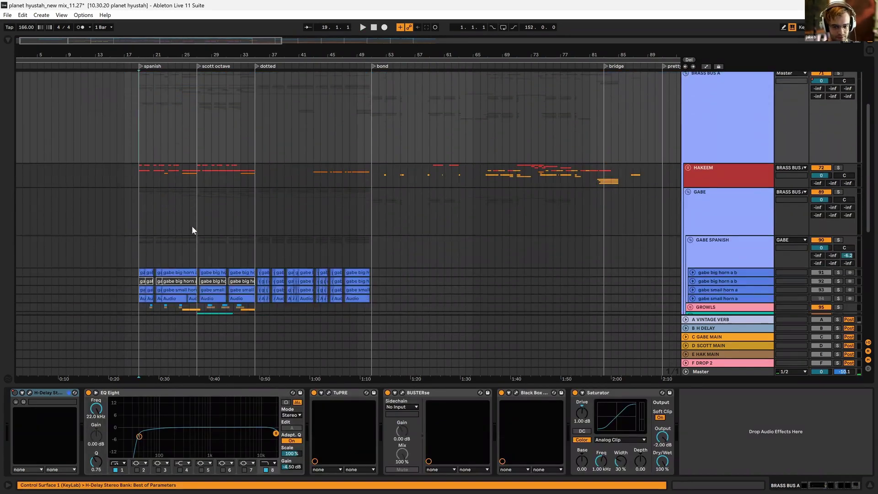
Collapse the GABE SPANISH and GABE BIG HORN BOND subgroups inside BRASS BUS A.
scroll(686, 166, down, 2)
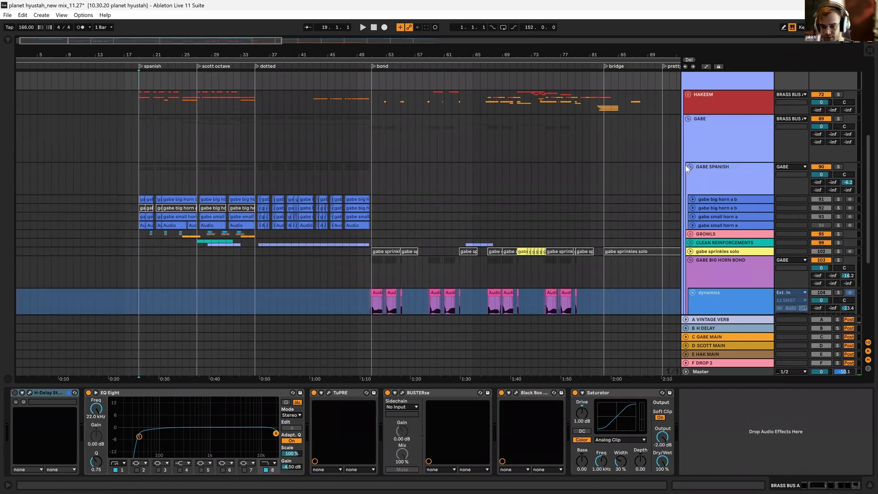
click(691, 167)
click(690, 202)
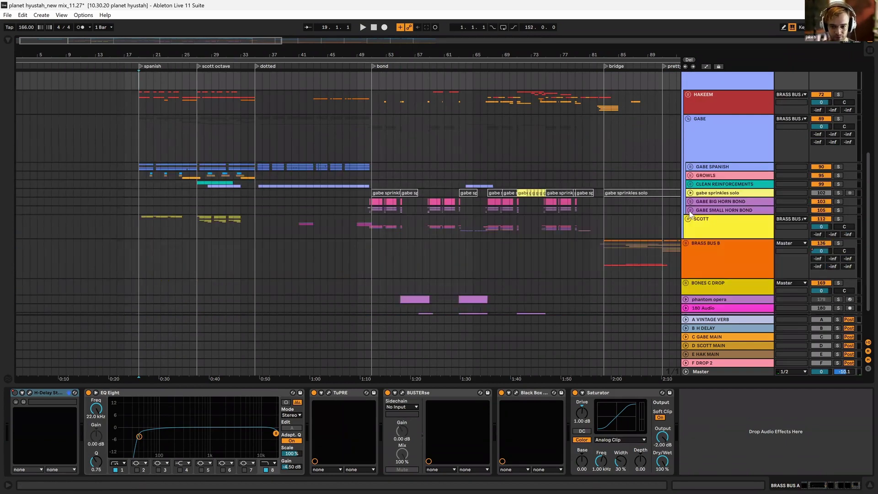
Show the HAKEEM group's device chain, solo the group and play it from the spanish marker at bar 19.
scroll(690, 218, up, 2)
click(720, 164)
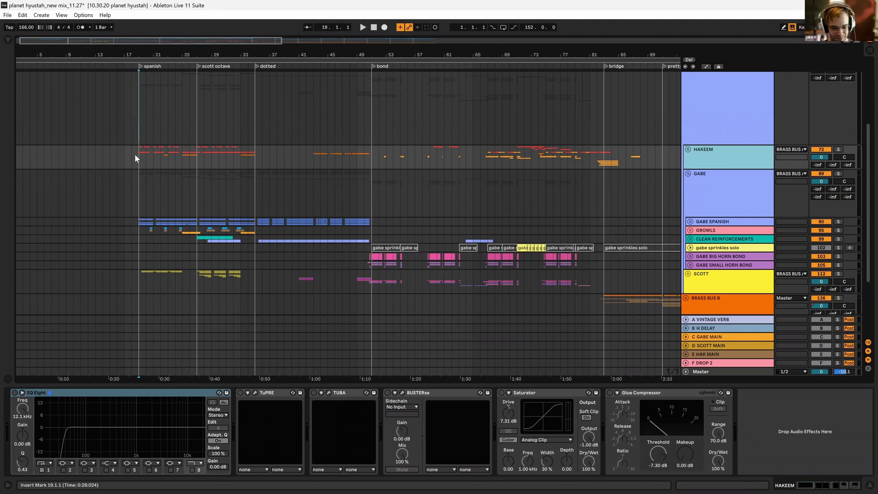
click(734, 158)
scroll(756, 161, down, 2)
scroll(755, 160, up, 2)
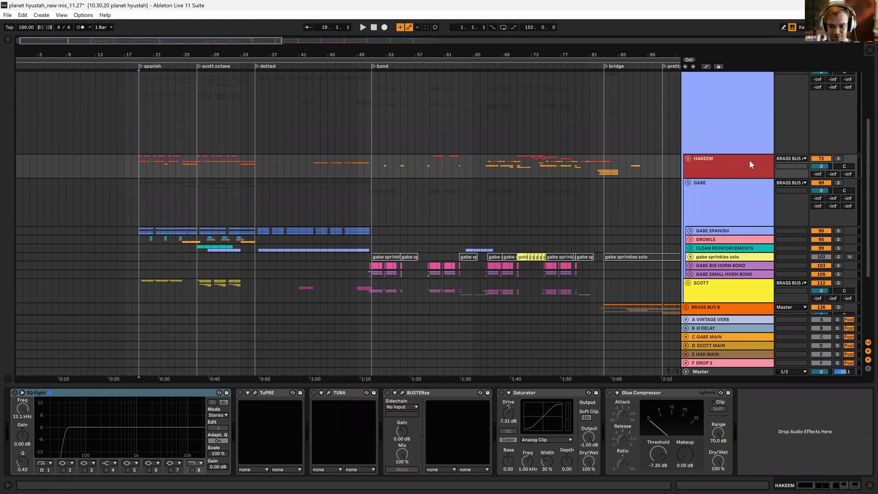
click(839, 158)
key(space)
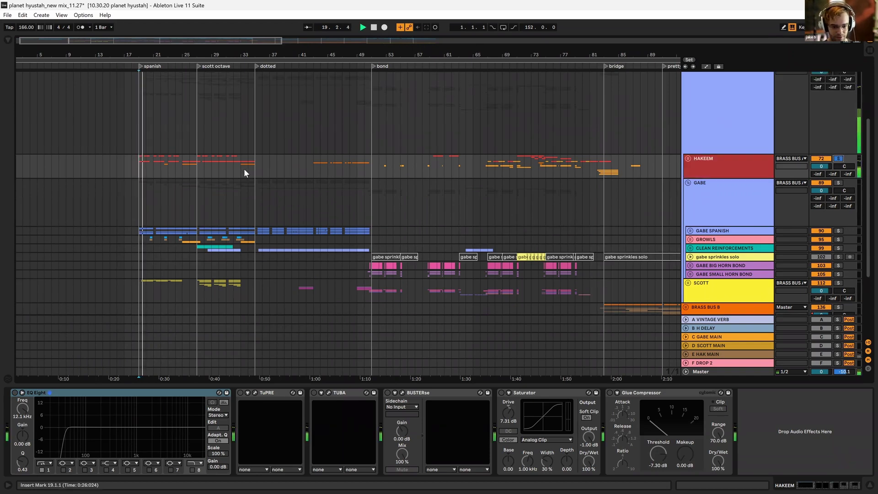
Restart from bar 19 with PRIMARY DRUM BUS soloed and audition the HAKEEM group.
scroll(781, 190, up, 4)
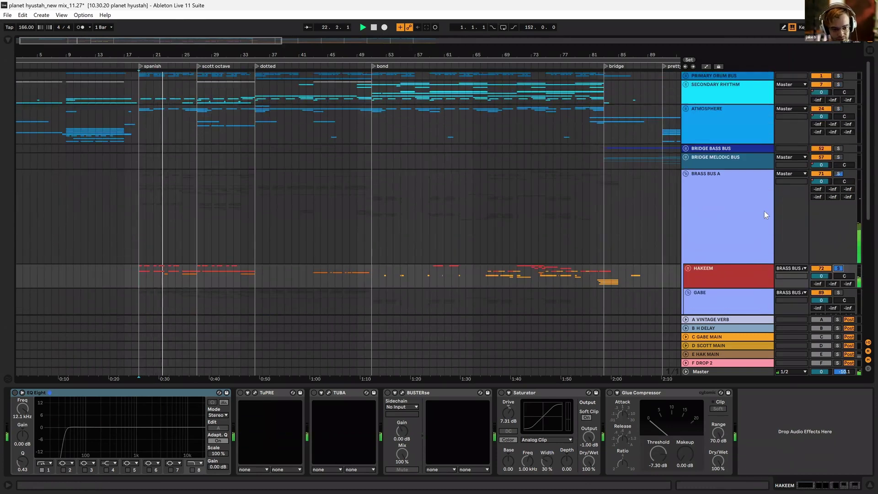
key(space)
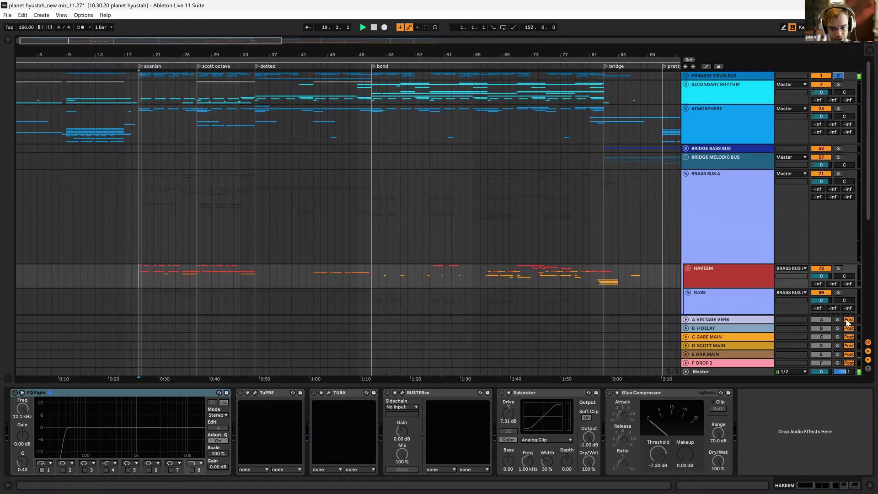
click(839, 268)
key(space)
key(space)
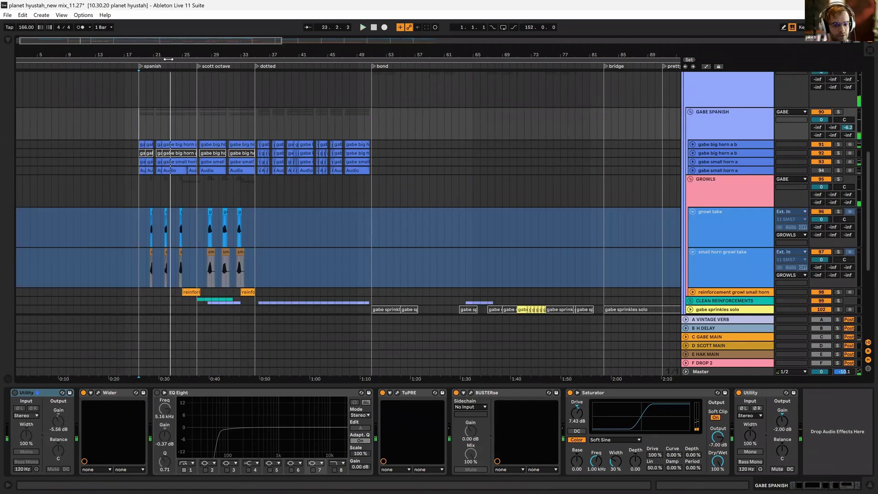
Zoom in on the spanish section and audition gabe big horn a b and gabe small horn a from bar 19, separately and together.
drag(156, 47, 259, 142)
click(180, 183)
click(839, 182)
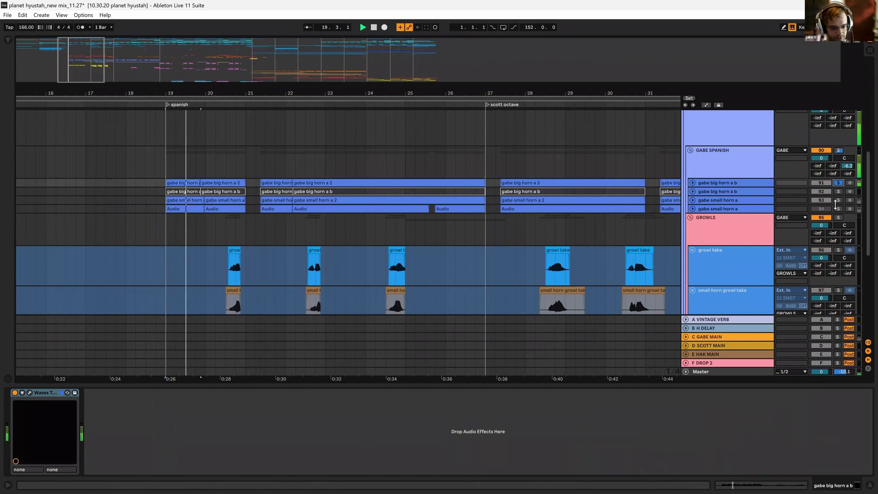
click(839, 199)
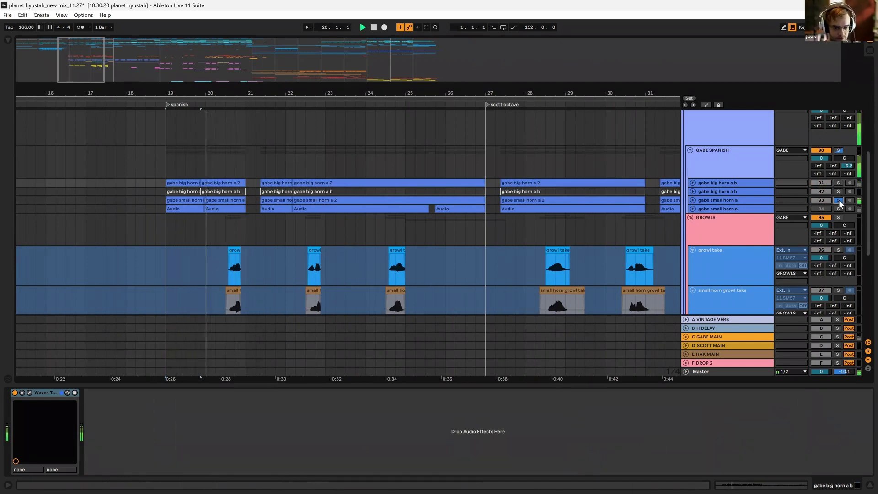
ctrl+click(838, 183)
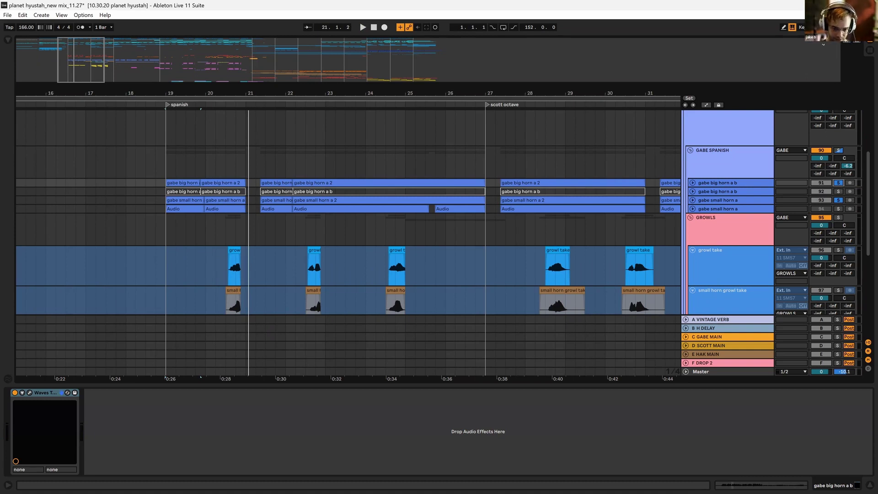
Solo the GROWLS group, place the insert marker before the first growl take (20.3.1) and play it twice.
scroll(217, 187, down, 4)
click(226, 176)
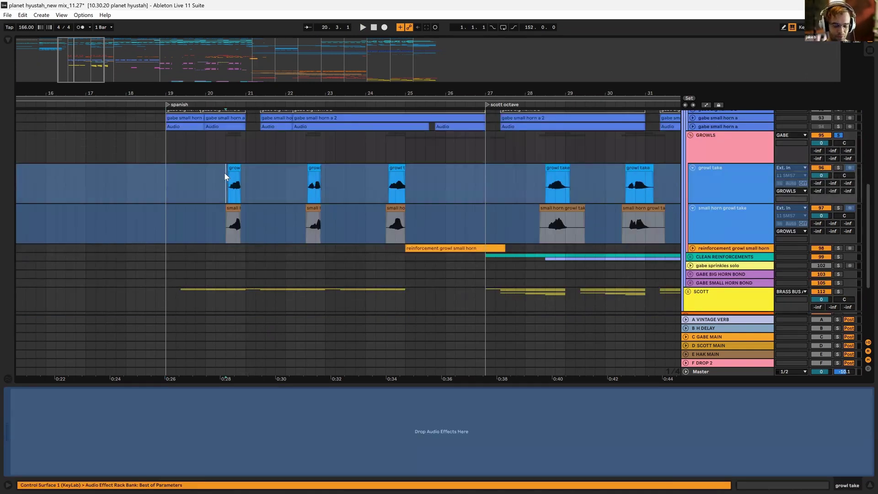
key(space)
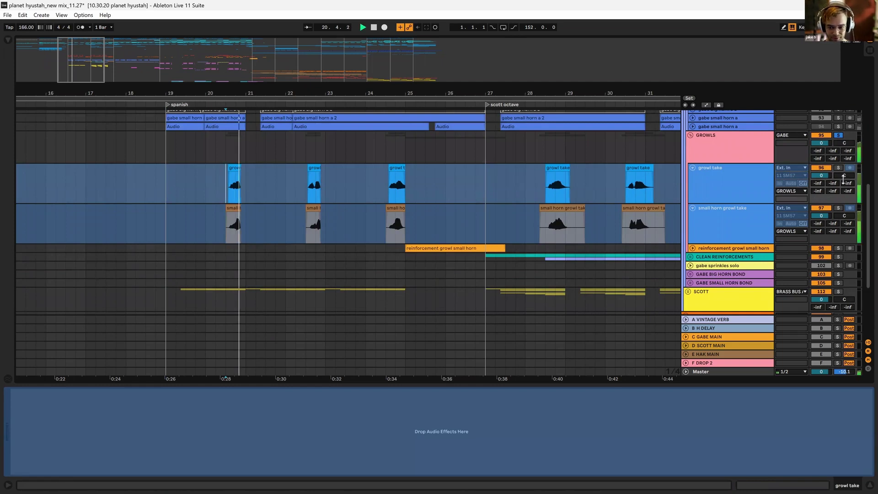
key(space)
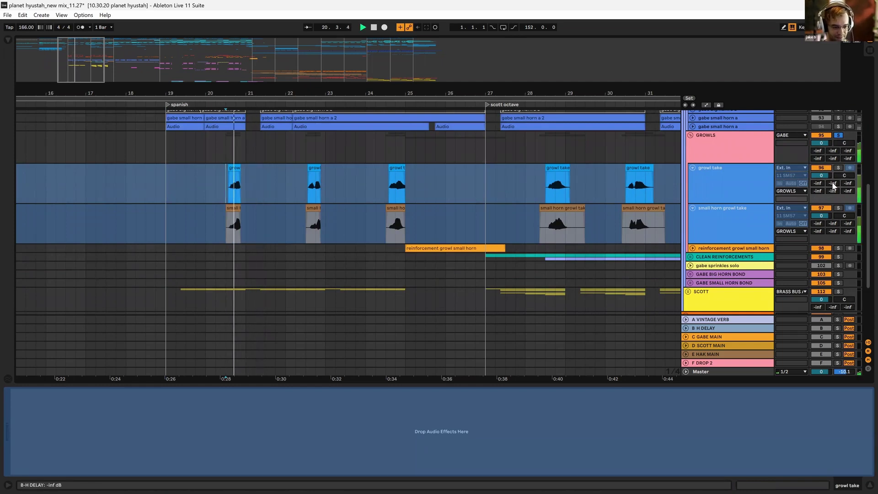
key(space)
Switch the solo from GROWLS to GABE SPANISH and play it from 20.3.1.
scroll(843, 192, up, 3)
scroll(840, 153, up, 1)
click(839, 159)
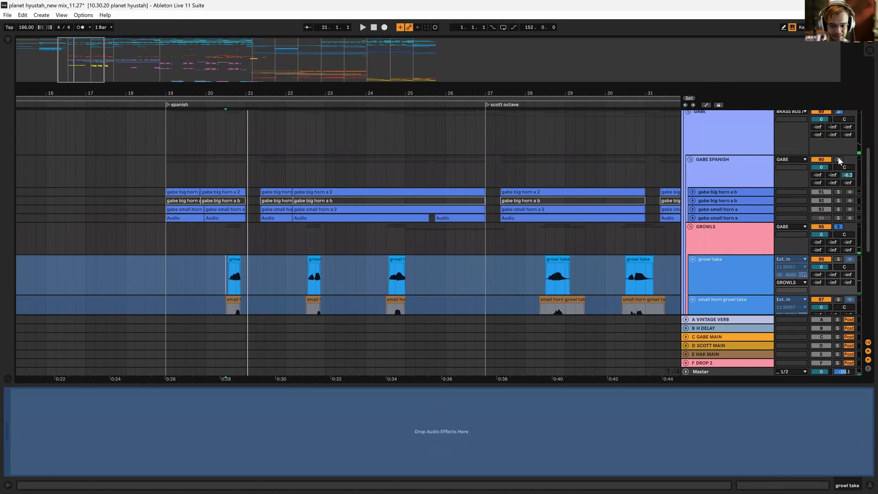
key(space)
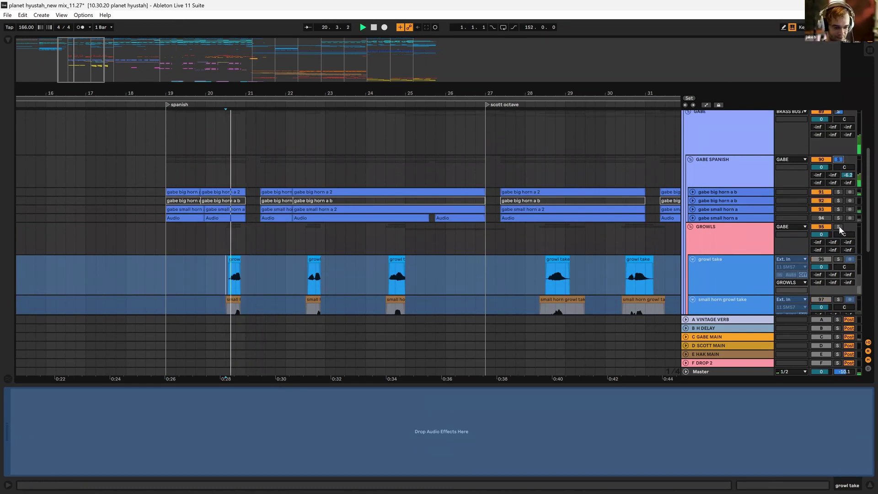
key(space)
Select the first gabe big horn clip at bar 19 and play GROWLS and GABE SPANISH soloed together from there.
click(195, 193)
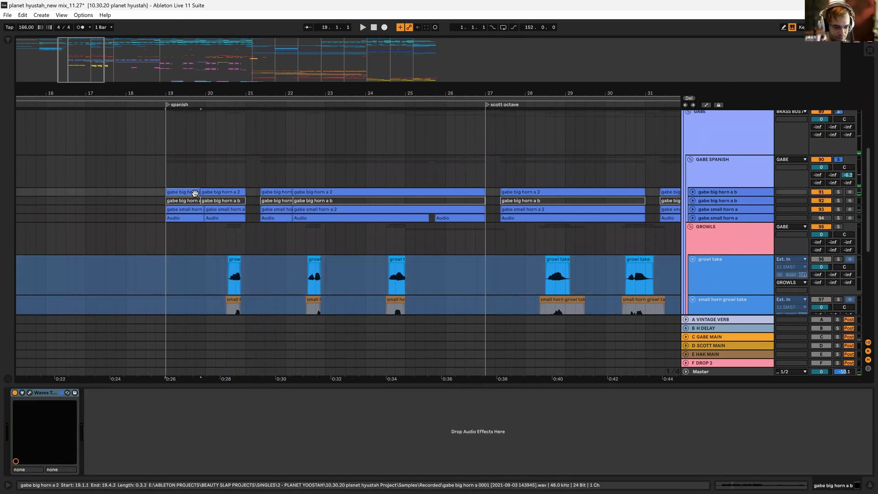
click(839, 227)
key(space)
key(space)
ctrl+click(839, 160)
key(space)
scroll(386, 213, down, 5)
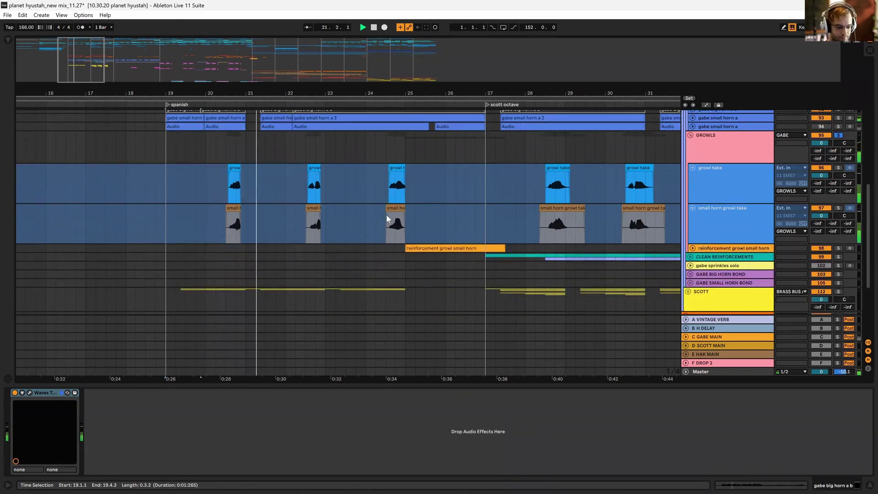
scroll(386, 214, up, 5)
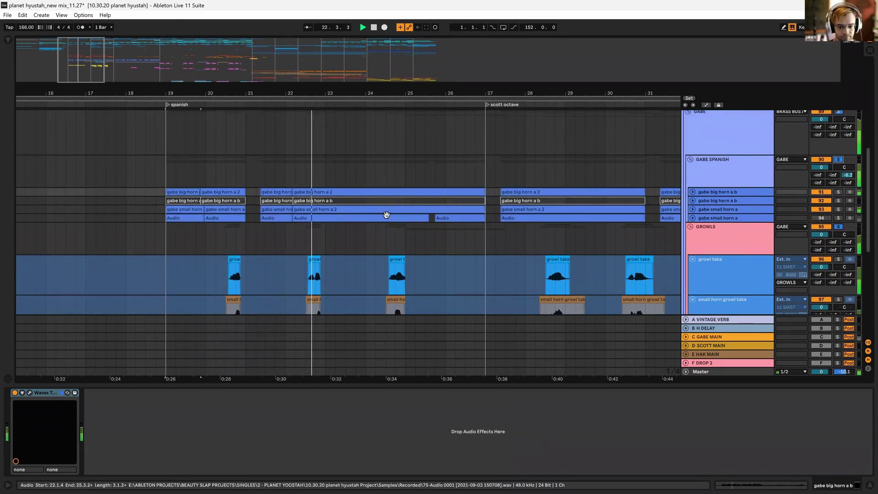
Collapse the GROWLS subgroup and the GABE group inside BRASS BUS A.
scroll(386, 214, down, 3)
click(691, 238)
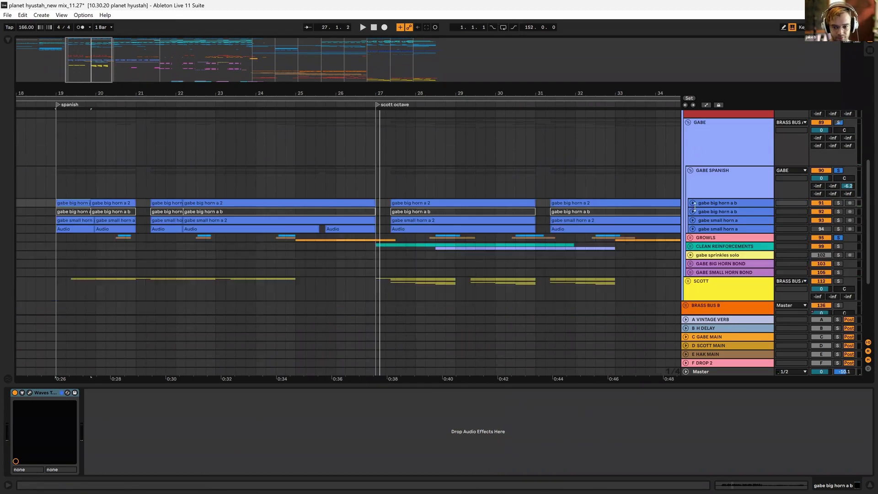
click(689, 123)
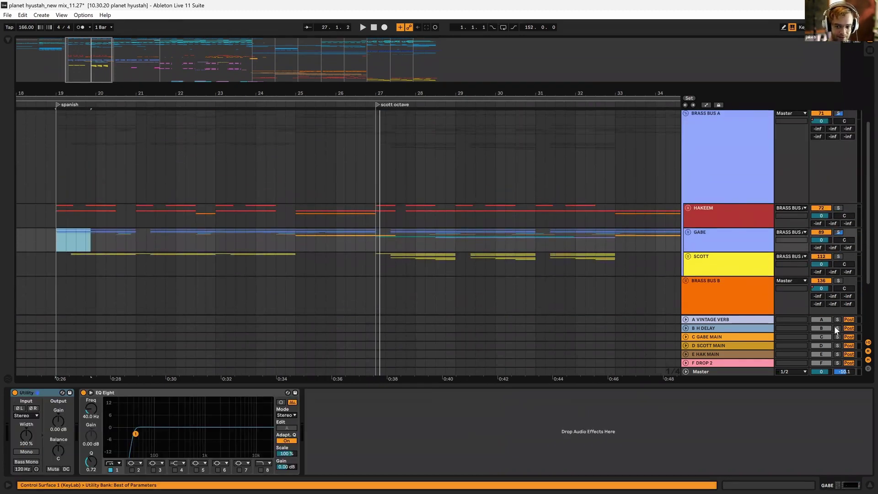
Solo return tracks A to F, then unfold E HAK MAIN to show its device chain and fold it again.
drag(837, 320, 841, 355)
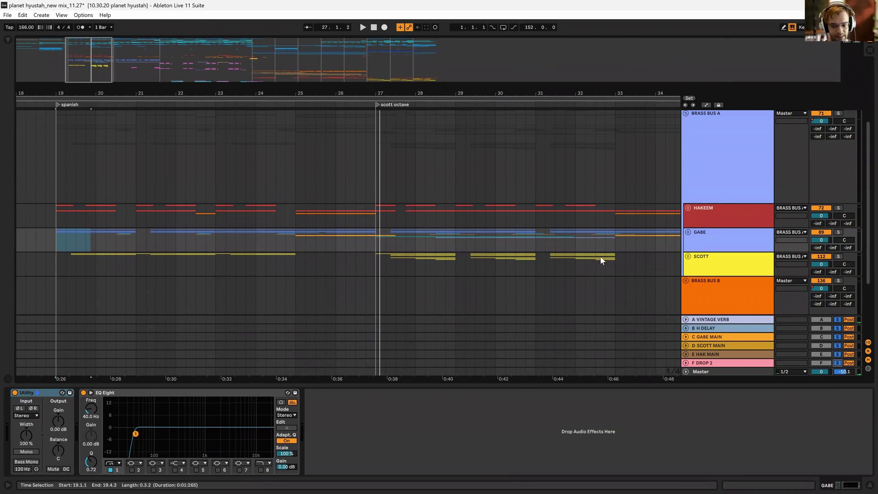
click(687, 354)
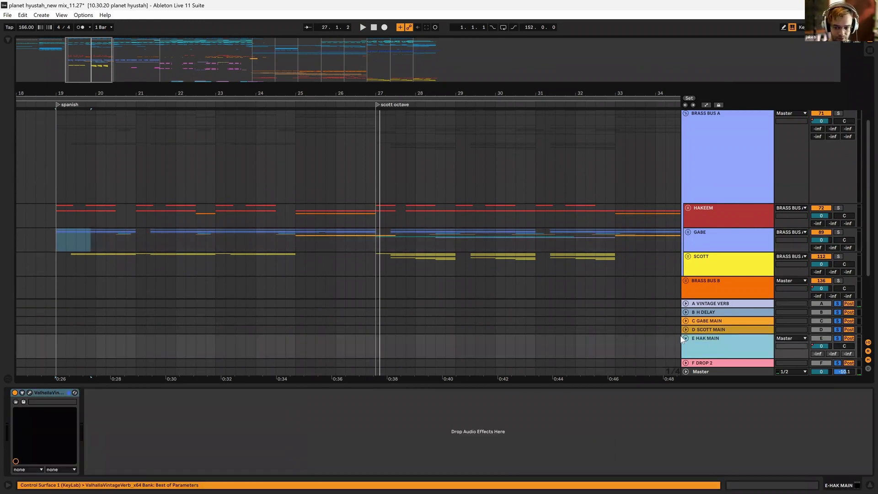
click(685, 338)
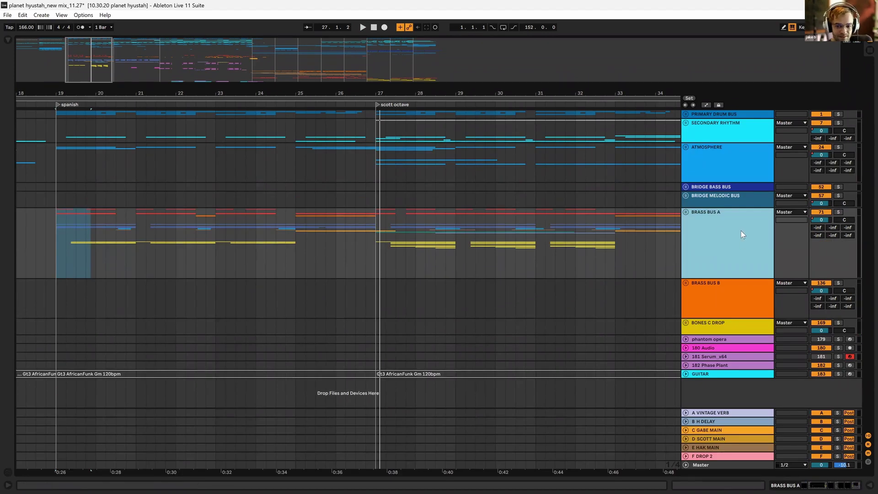
Place the insert marker at the scott octave section (bar 27) on BRASS BUS A and expand the group.
click(385, 219)
scroll(440, 223, right, 5)
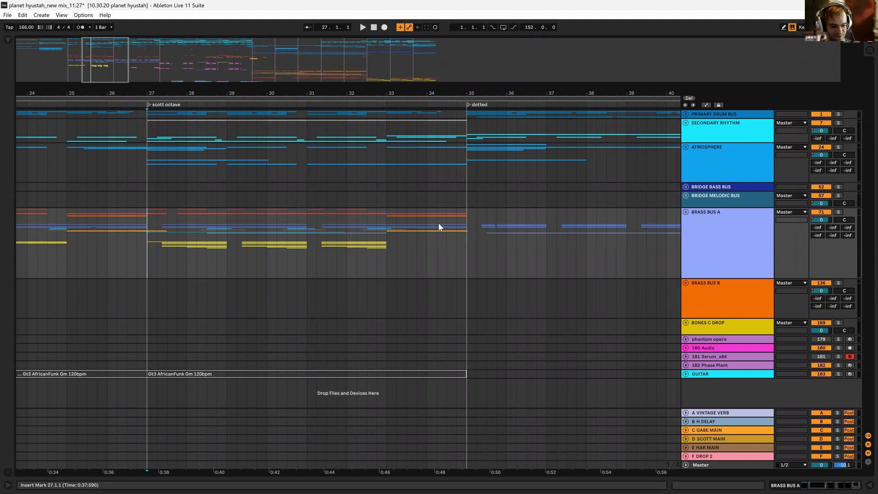
click(686, 212)
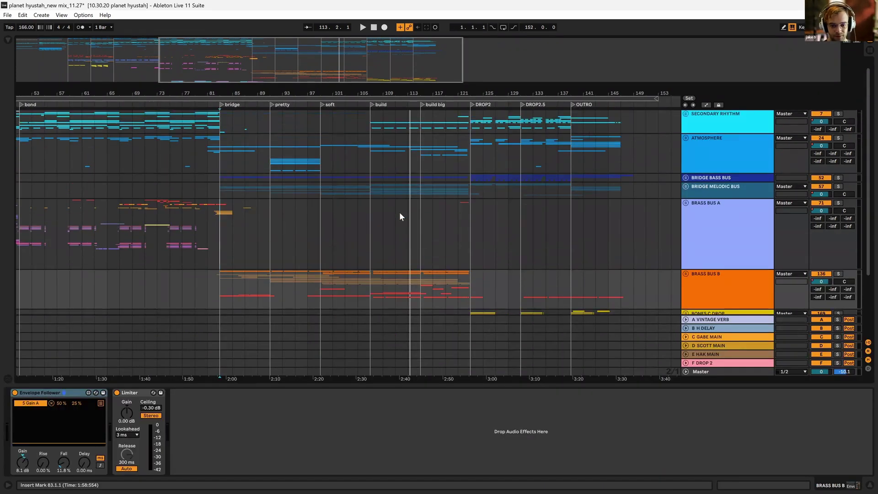
Show the BRIDGE MELODIC BUS device chain and solo that group.
click(726, 196)
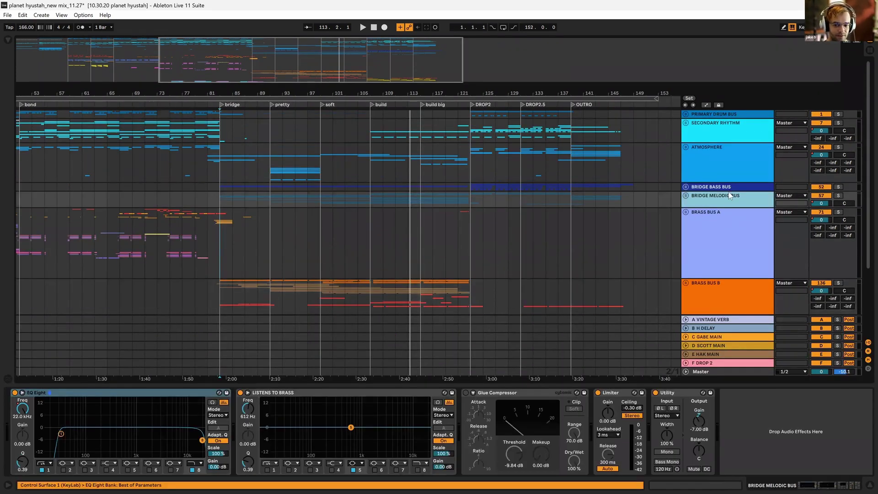
click(839, 196)
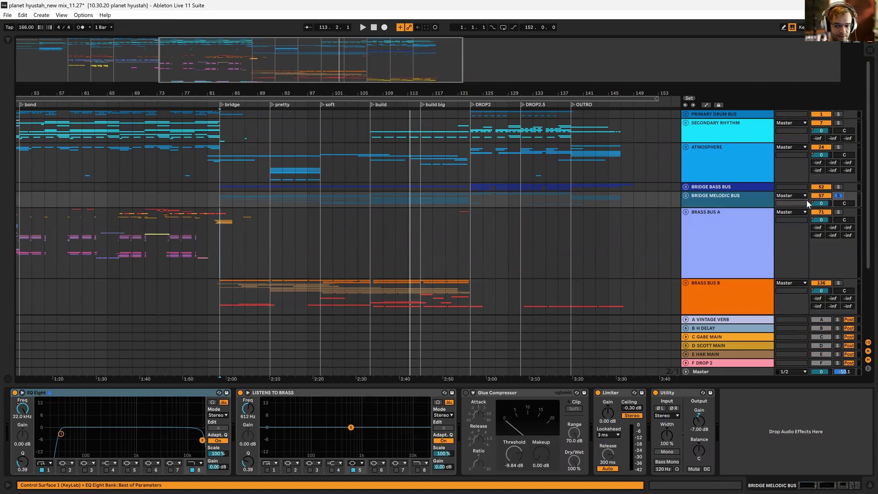
Expand the BRIDGE MELODIC BUS group and place the insert marker at the bridge section (bar 83).
click(686, 196)
scroll(466, 229, down, 3)
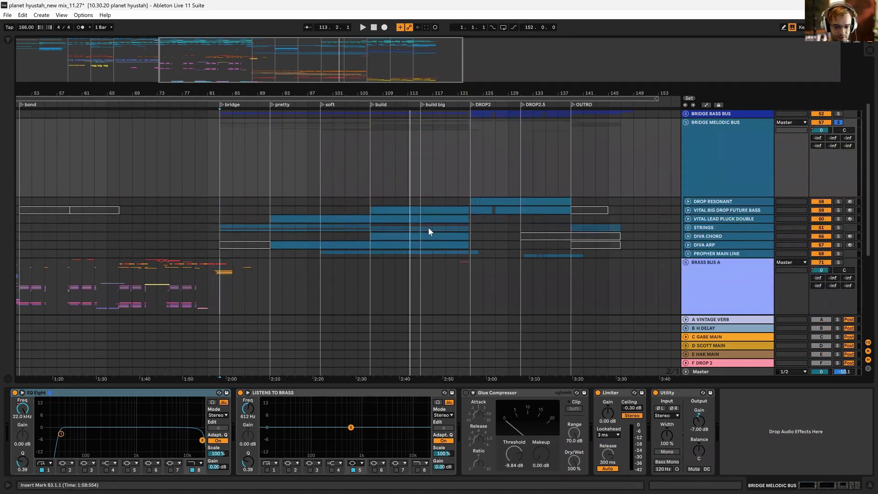
click(219, 200)
scroll(403, 207, down, 3)
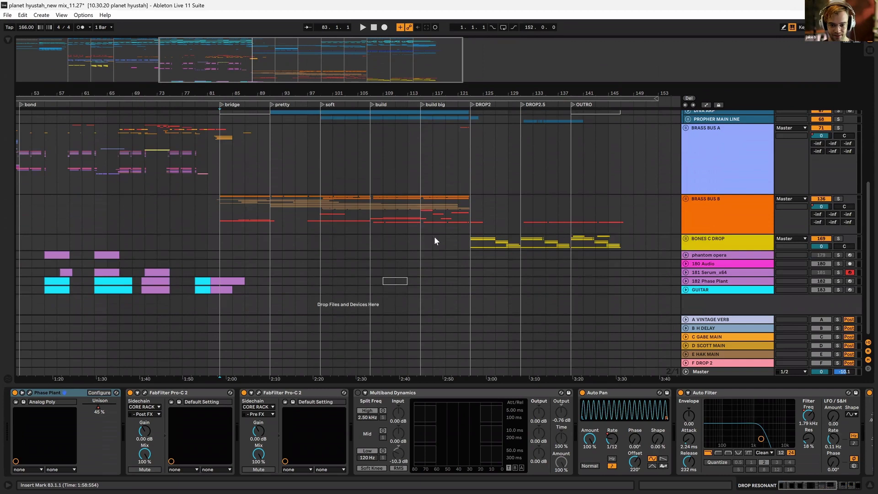
Solo BRASS BUS B and play it from the build section (bar 107).
click(373, 188)
click(838, 199)
key(space)
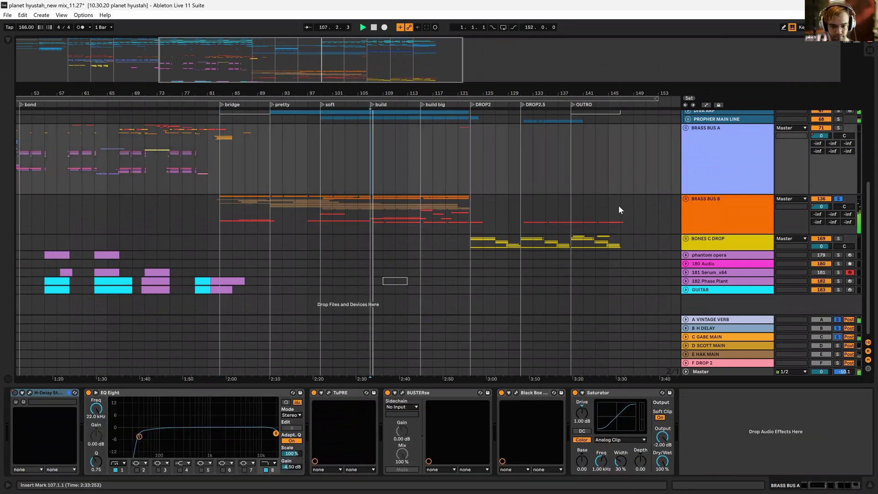
scroll(735, 222, up, 5)
scroll(702, 241, down, 5)
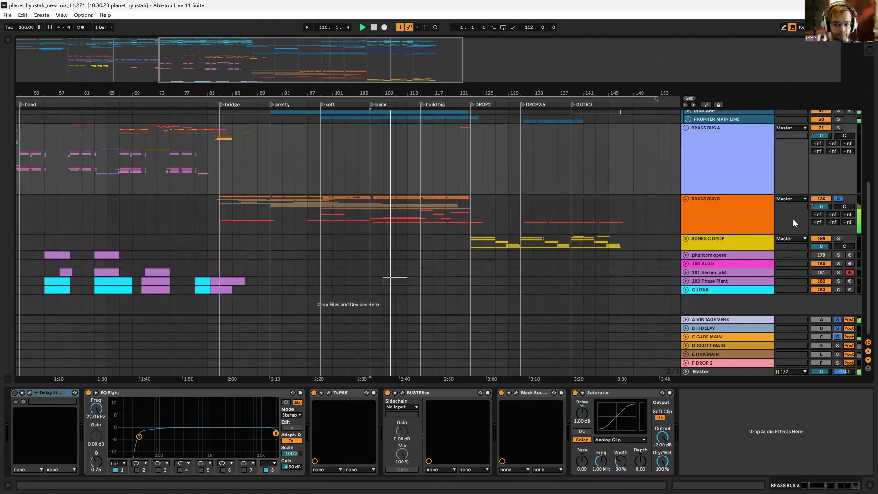
Collapse the BRIDGE MELODIC BUS group while playback continues.
scroll(792, 218, up, 5)
scroll(755, 210, up, 3)
click(686, 196)
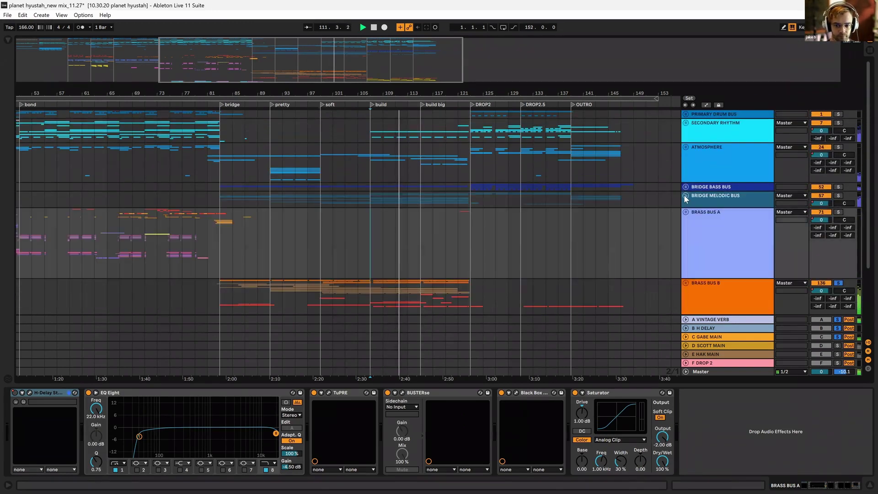
scroll(594, 226, down, 1)
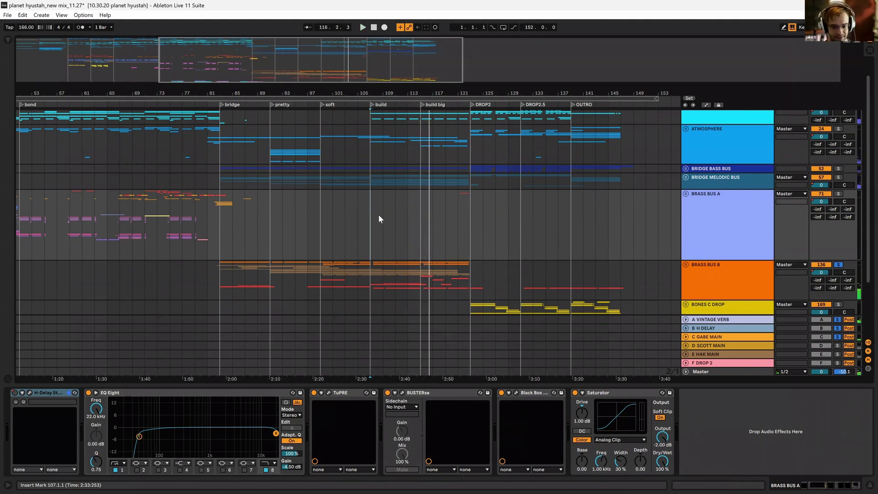
Restart playback from bar 65 in BRASS BUS A and take BRASS BUS B out of solo.
key(space)
click(111, 209)
key(space)
click(839, 265)
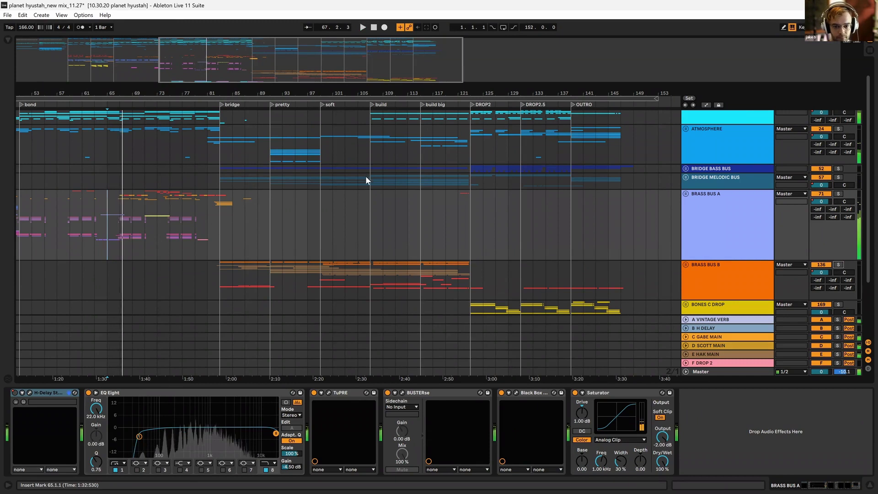
Expand the BRIDGE MELODIC BUS group again and solo it.
scroll(674, 204, up, 2)
click(687, 196)
scroll(349, 195, down, 5)
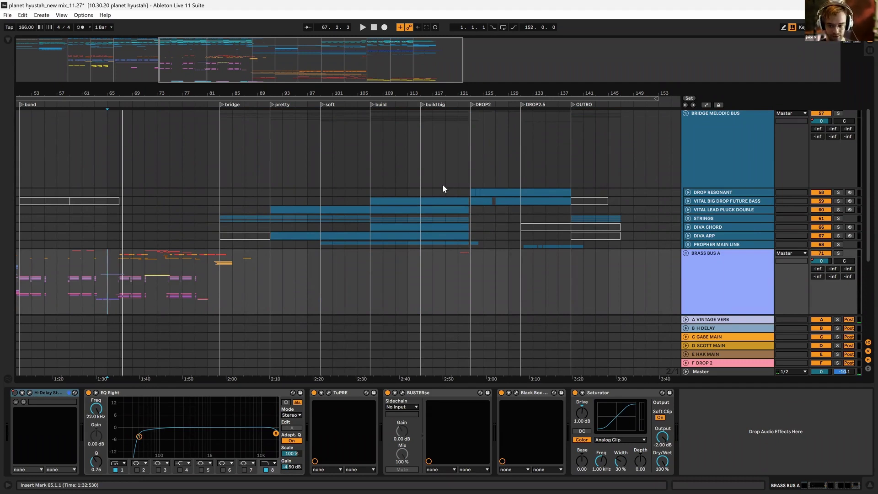
scroll(840, 138, up, 3)
click(839, 141)
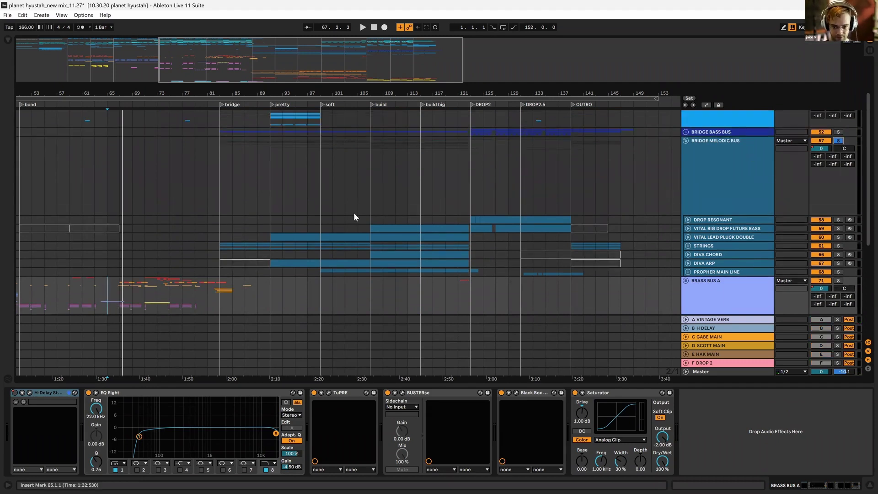
Play the soloed bridge melodic group from the build section (bar 107) and look over its clips up to DROP2.
click(373, 183)
key(space)
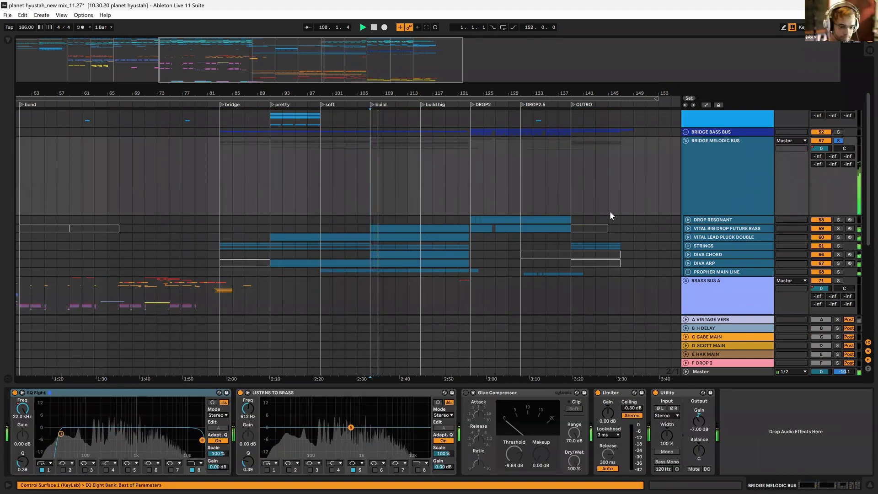
scroll(610, 216, down, 4)
drag(392, 87, 392, 91)
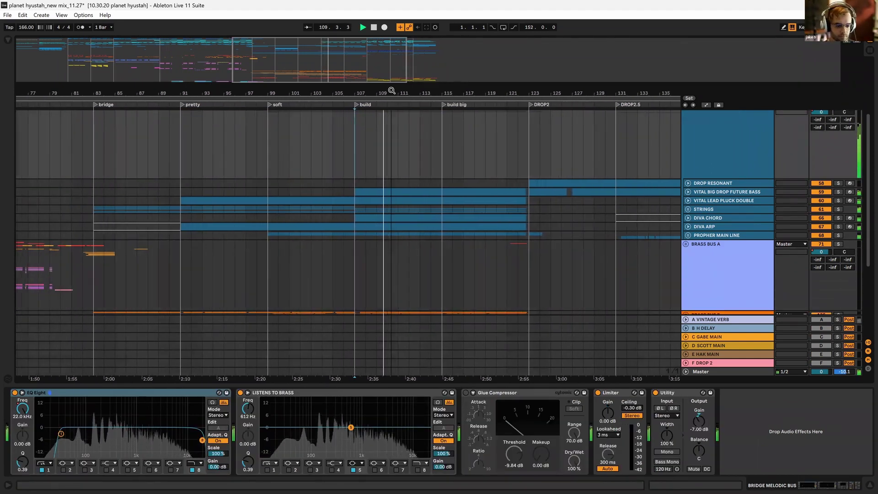
scroll(425, 172, down, 1)
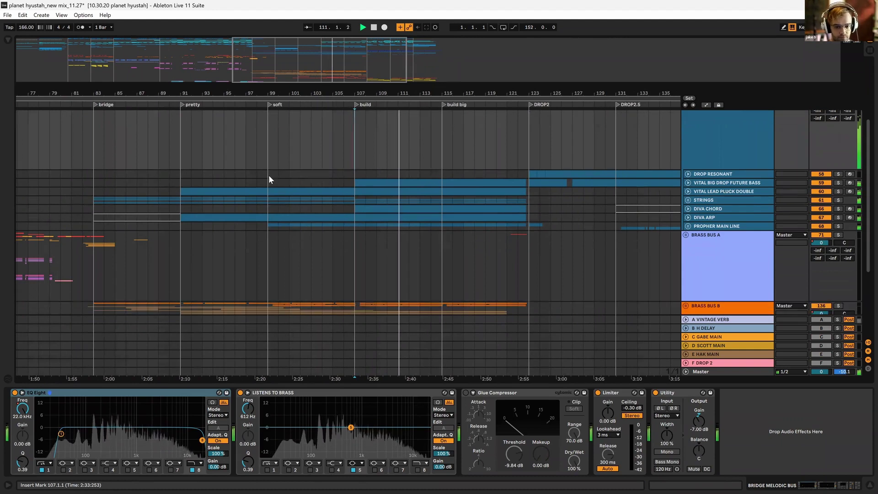
scroll(402, 189, down, 4)
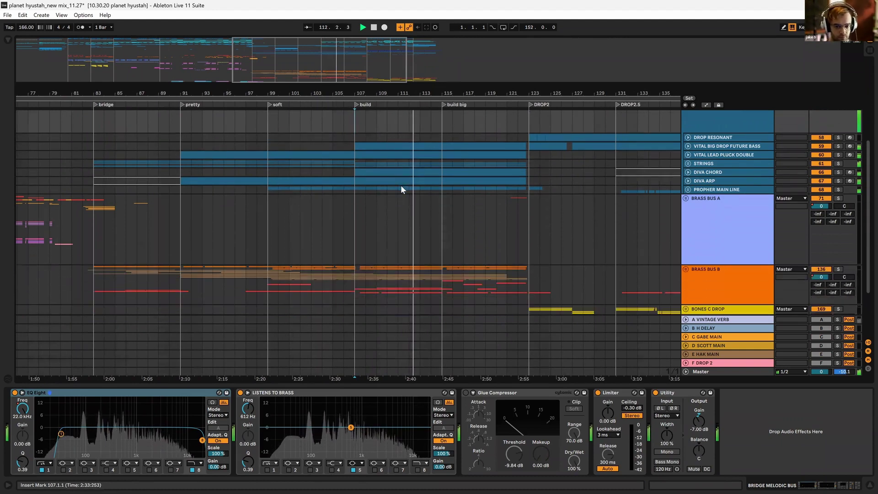
scroll(402, 189, down, 1)
drag(465, 94, 404, 91)
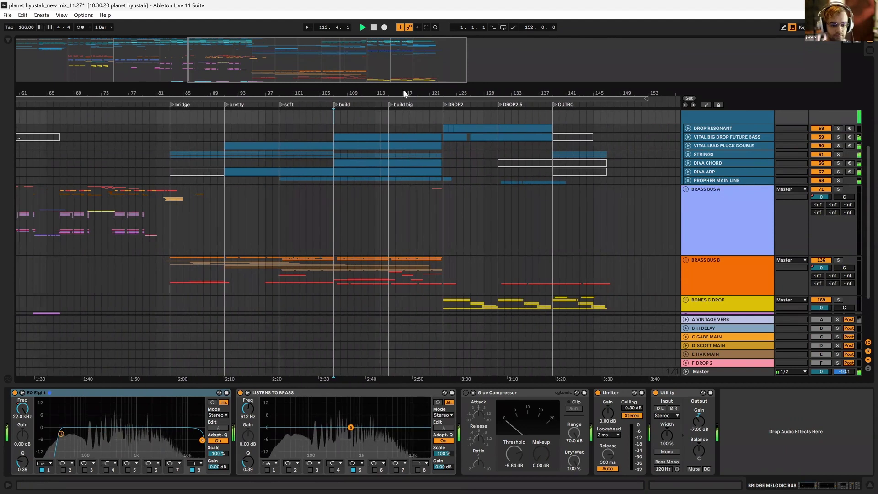
scroll(696, 226, up, 7)
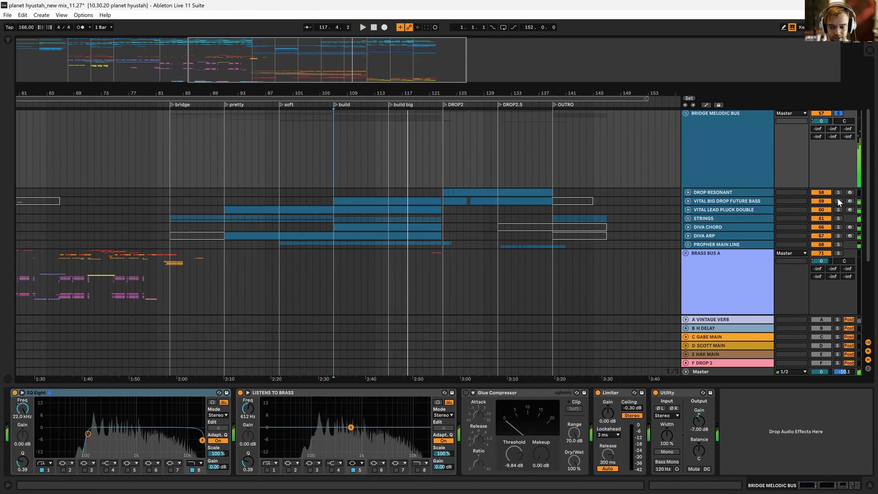
Select the build clip of VITAL BIG DROP FUTURE BASS, unfold and solo that track, and play it.
click(365, 201)
click(688, 201)
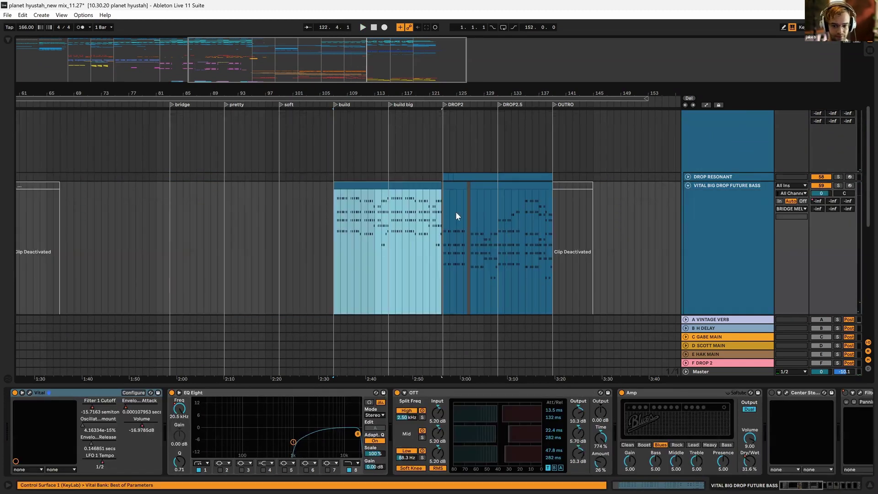
click(839, 185)
key(space)
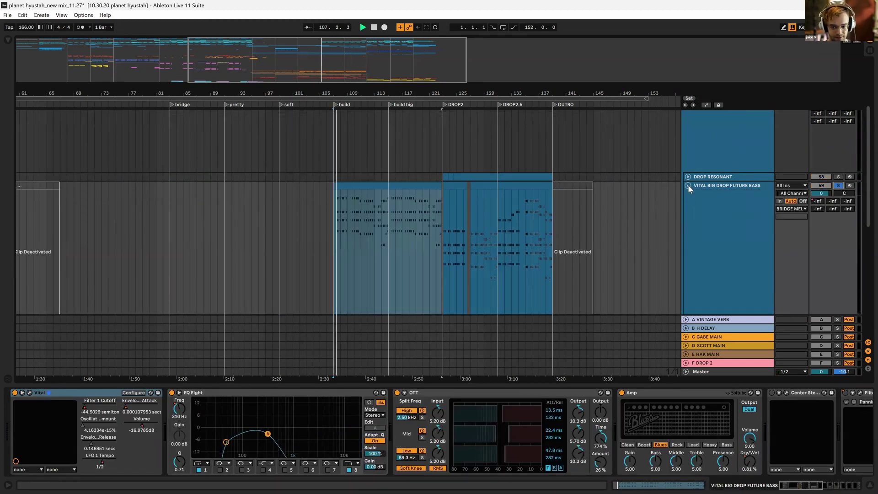
scroll(688, 186, down, 4)
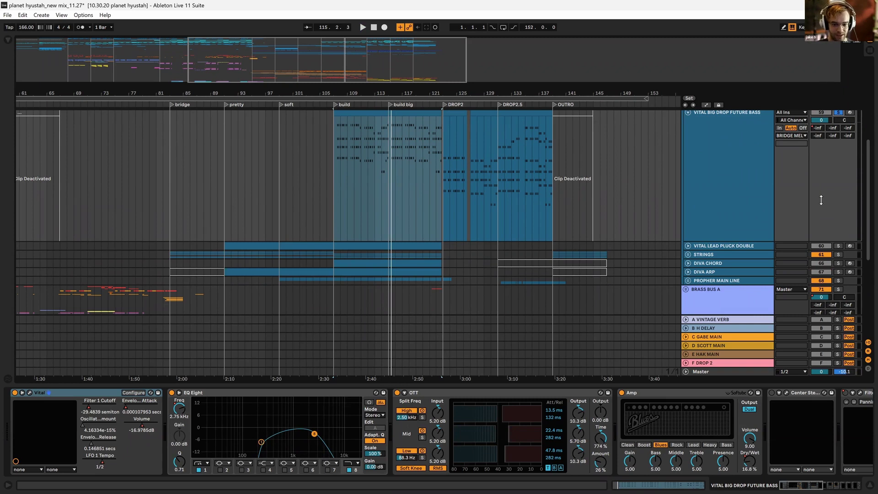
Unfold the VITAL LEAD PLUCK DOUBLE track and play from the build section (bar 107).
click(688, 246)
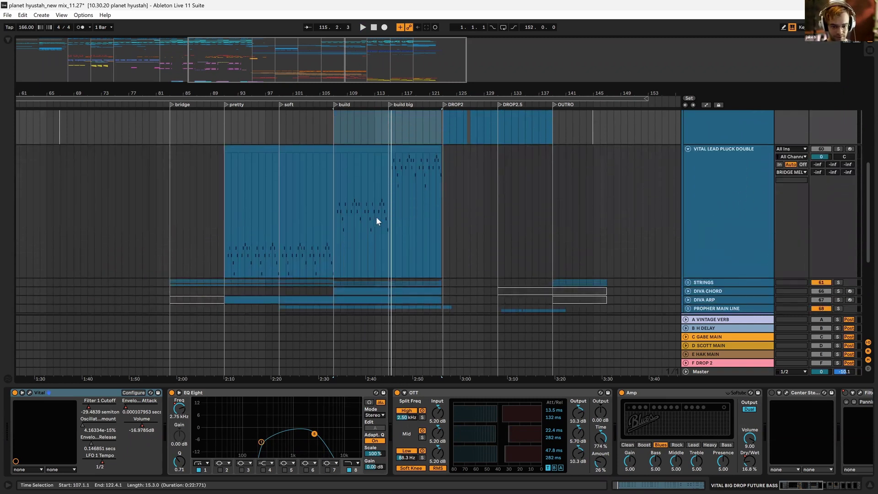
scroll(352, 163, up, 1)
click(333, 221)
scroll(829, 192, up, 2)
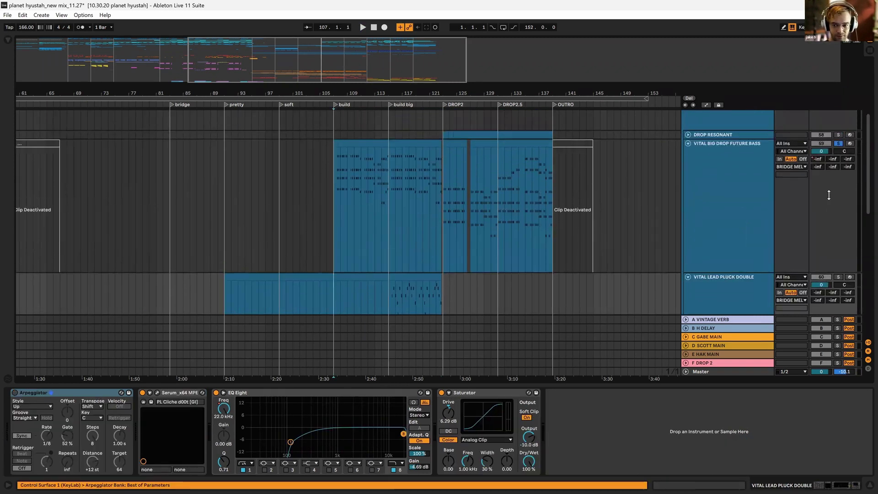
key(space)
scroll(829, 186, down, 2)
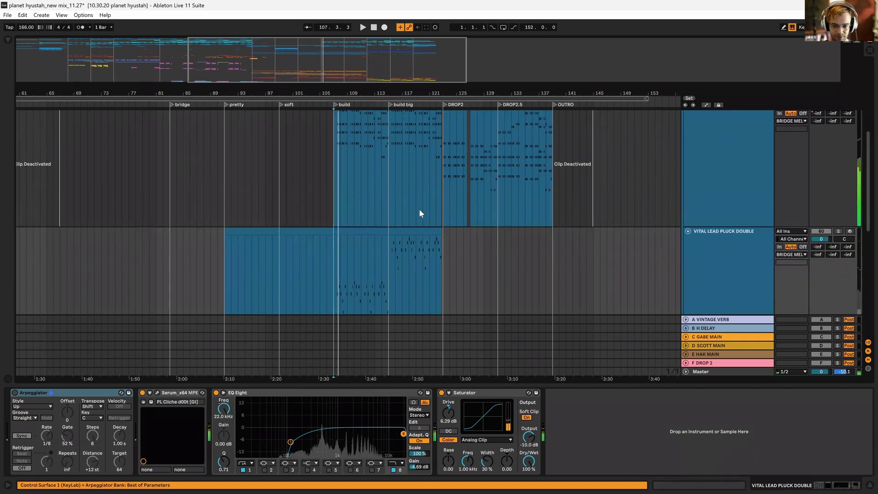
Play from the build big section (bar 115) with VITAL LEAD PLUCK DOUBLE soloed.
click(389, 204)
scroll(564, 242, down, 4)
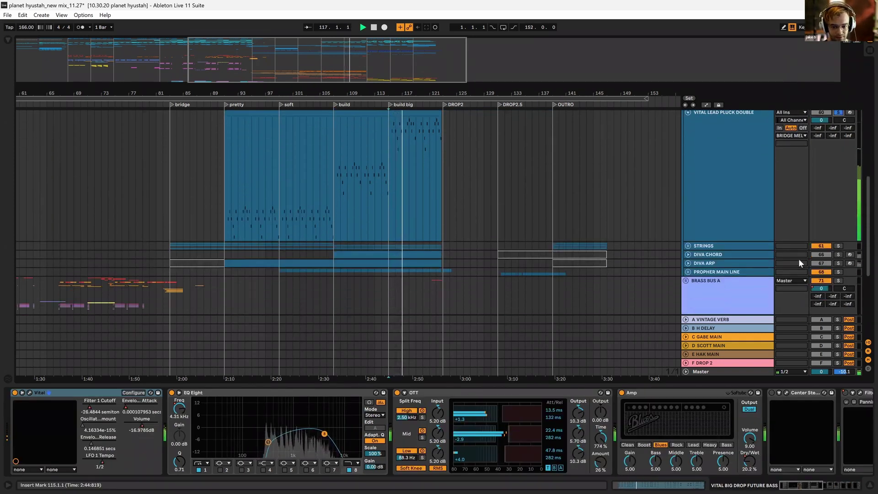
scroll(713, 236, down, 1)
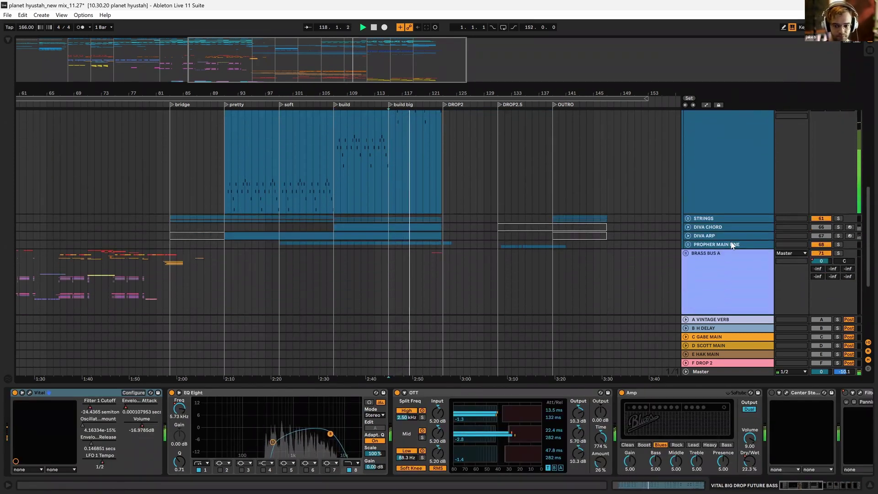
Expand the STRINGS group, unfold the DIVA ARP track and stop playback.
click(687, 219)
scroll(540, 243, down, 1)
scroll(800, 248, down, 2)
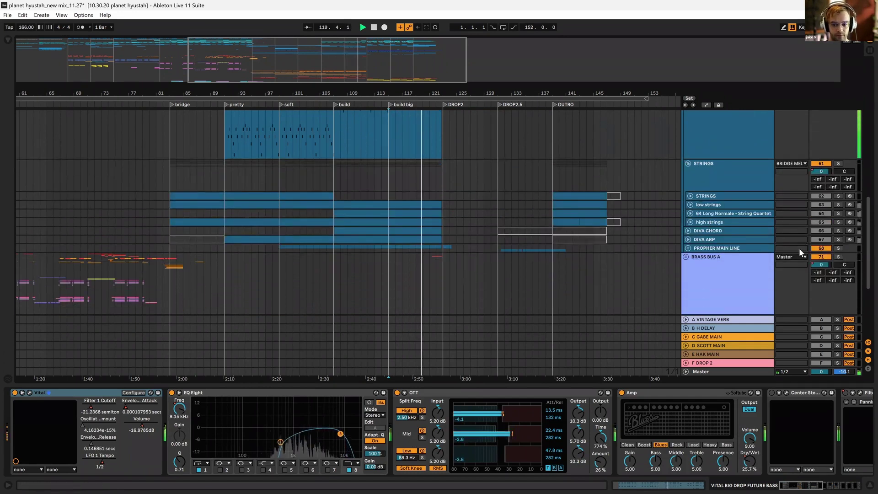
click(688, 222)
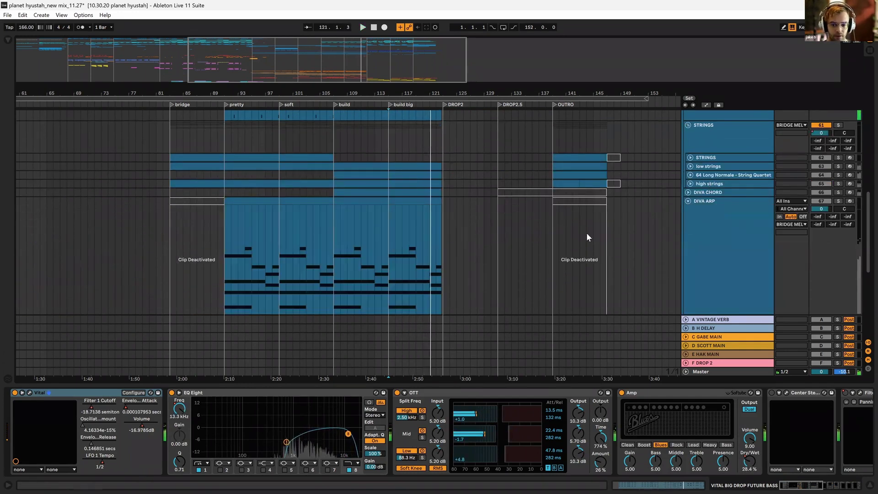
key(space)
scroll(589, 235, down, 1)
Unfold DIVA CHORD and all four tracks inside the STRINGS group to show their MIDI clips.
click(689, 184)
click(691, 158)
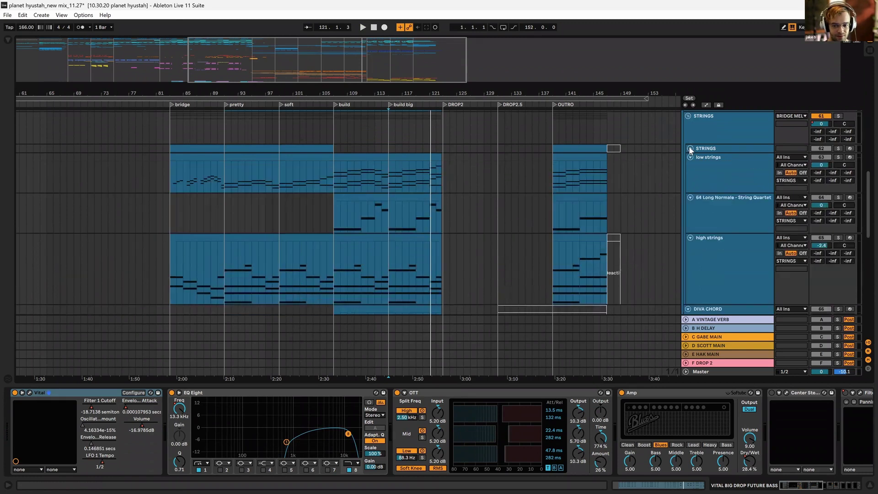
click(691, 148)
scroll(428, 279, down, 3)
scroll(427, 279, down, 2)
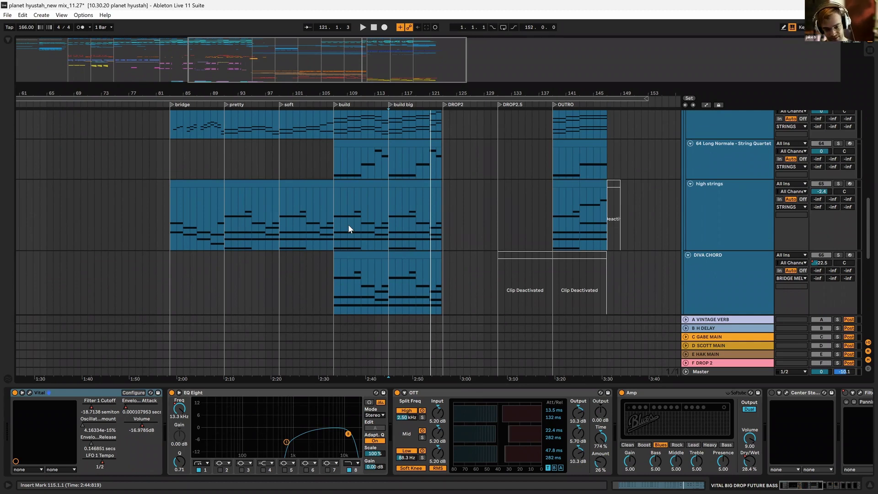
Solo the low strings track and play it from the build section (bar 107).
scroll(348, 224, up, 2)
click(336, 178)
key(space)
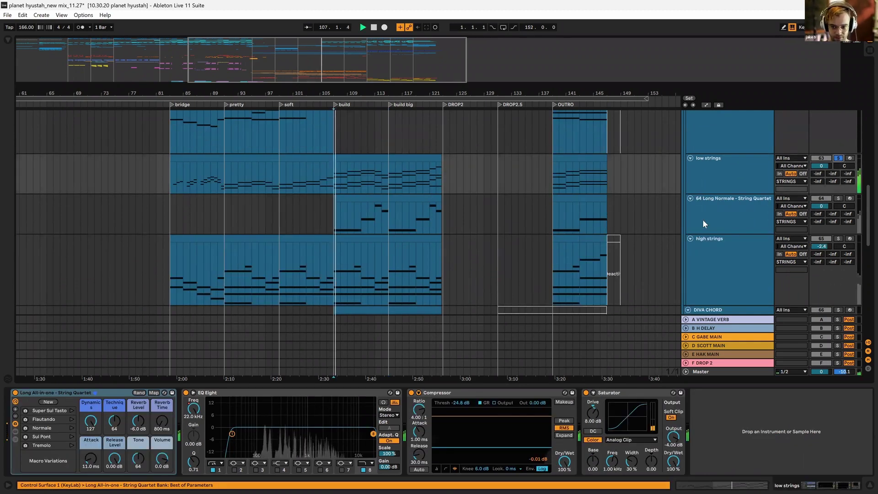
scroll(591, 232, up, 5)
scroll(592, 230, up, 2)
scroll(727, 213, down, 8)
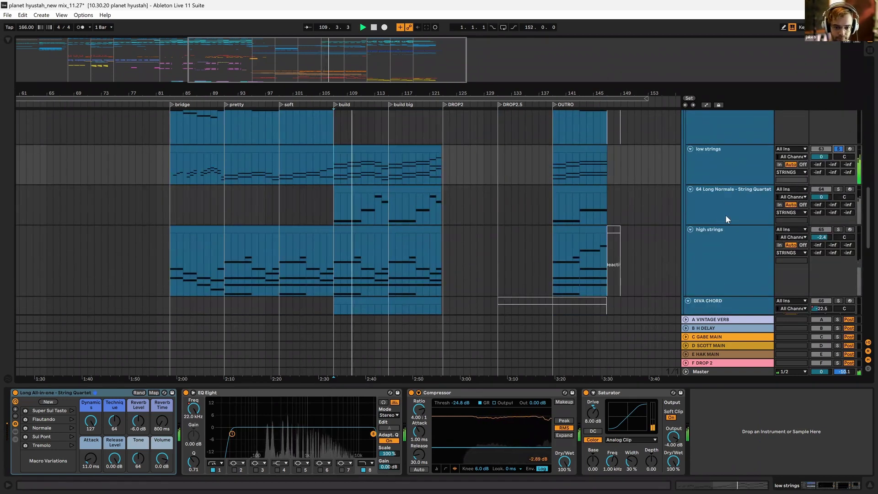
Add 64 Long Normale - String Quartet, high strings and DIVA CHORD to the soloed tracks during playback.
click(838, 189)
click(839, 229)
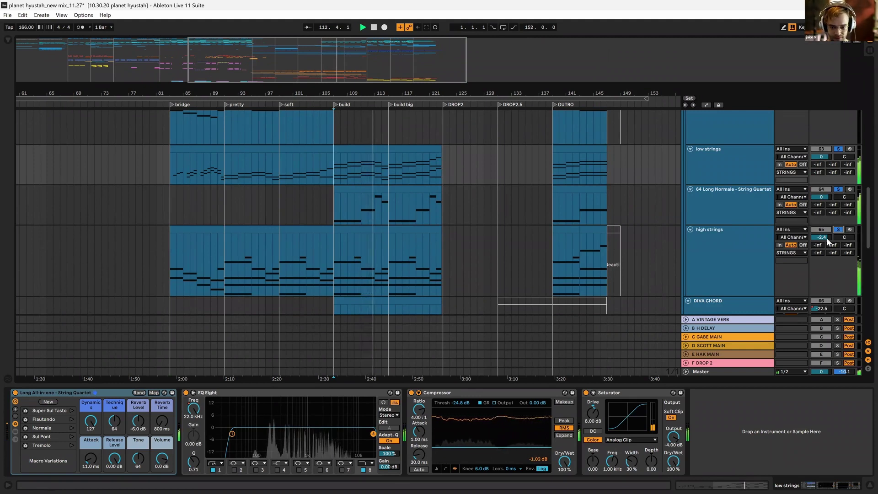
scroll(827, 237, down, 3)
click(839, 227)
scroll(836, 232, down, 3)
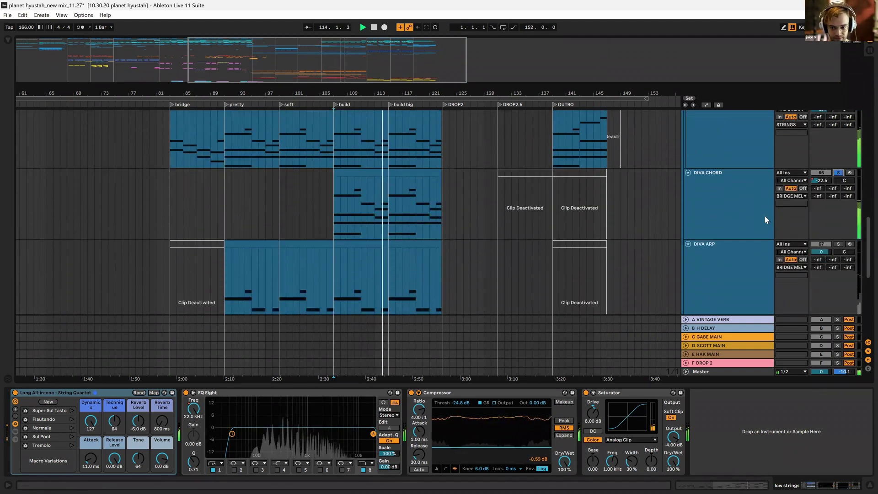
Add DIVA ARP and the PROPHER MAIN LINE group to the soloed tracks.
click(838, 233)
scroll(665, 210, down, 2)
scroll(666, 210, down, 3)
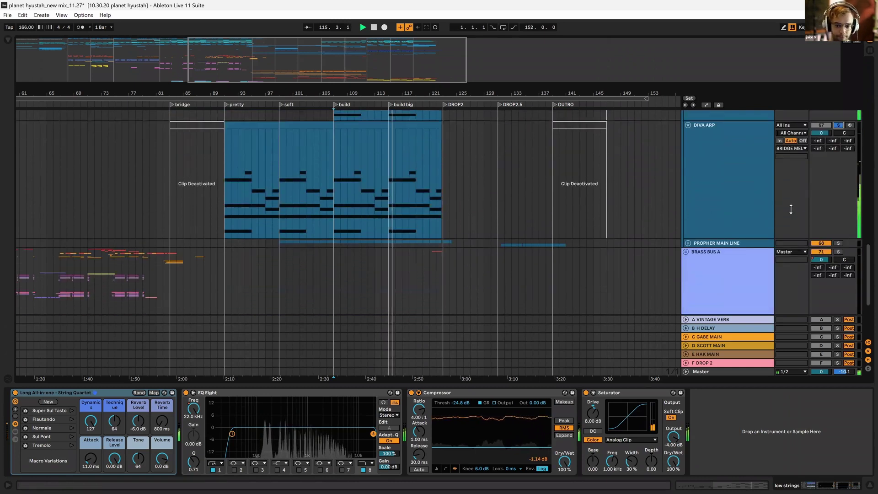
ctrl+click(837, 234)
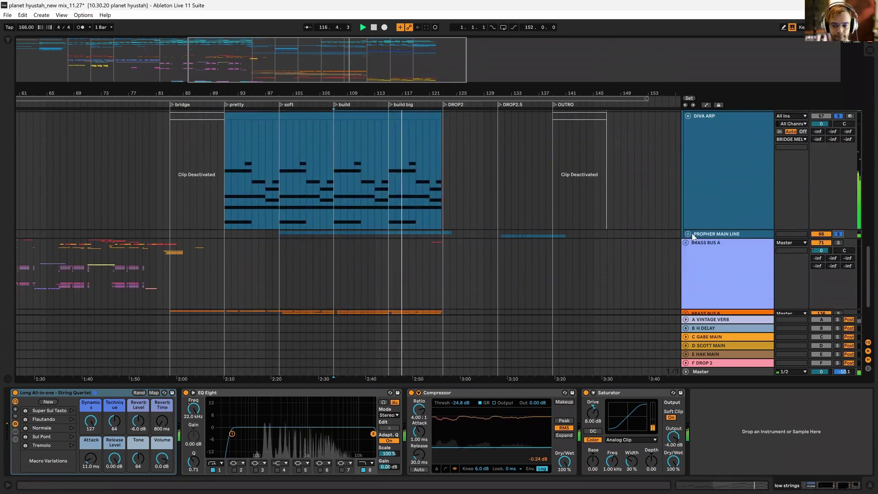
Collapse the whole BRIDGE MELODIC BUS group.
scroll(732, 236, up, 3)
scroll(733, 242, down, 2)
scroll(732, 238, down, 3)
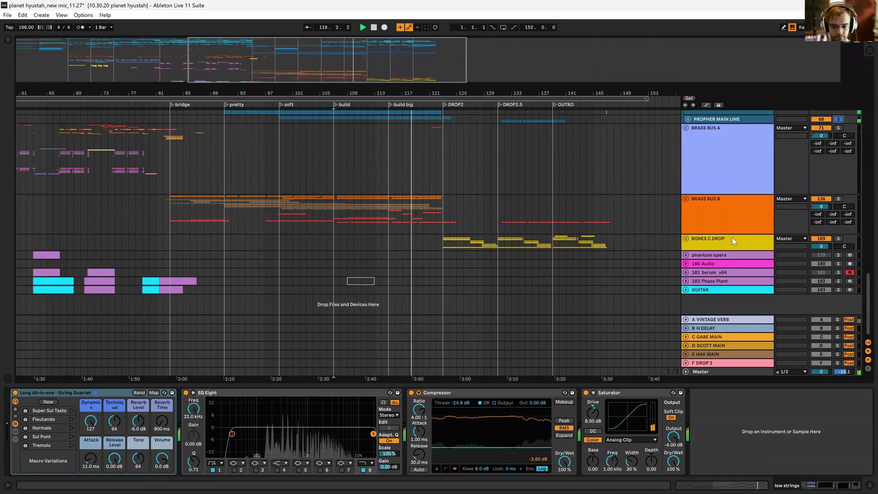
scroll(732, 237, up, 8)
scroll(734, 235, up, 6)
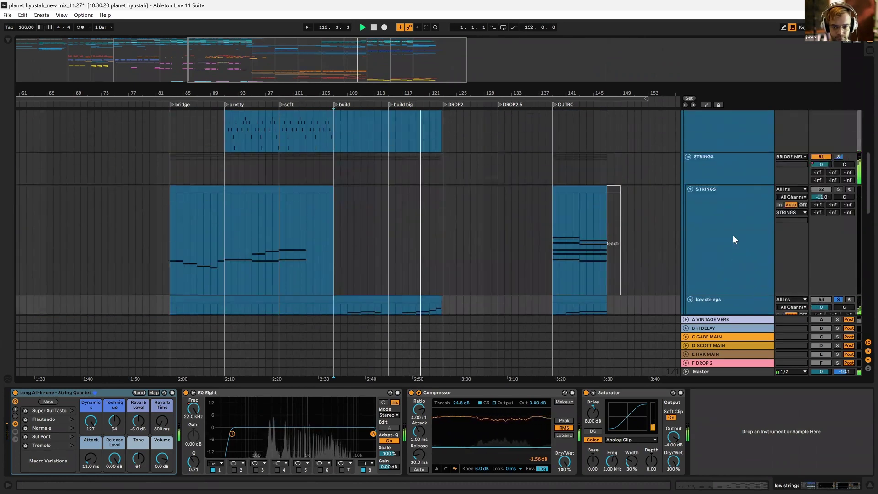
scroll(733, 235, up, 2)
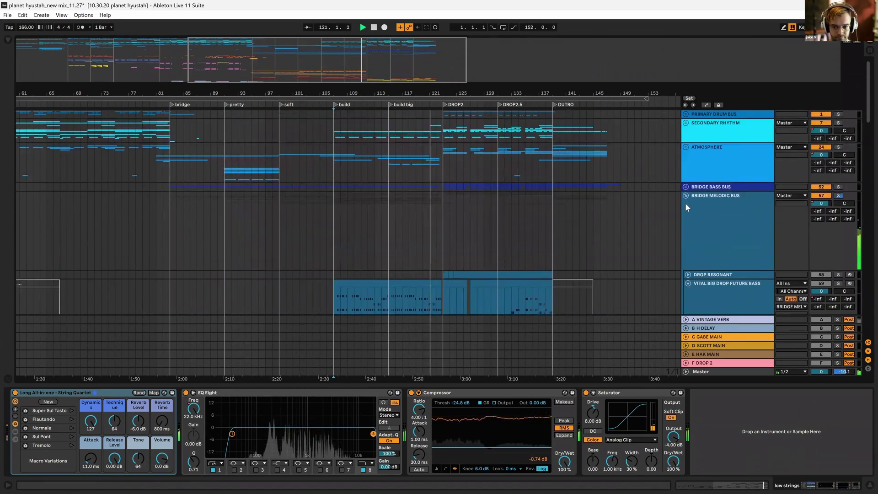
click(686, 195)
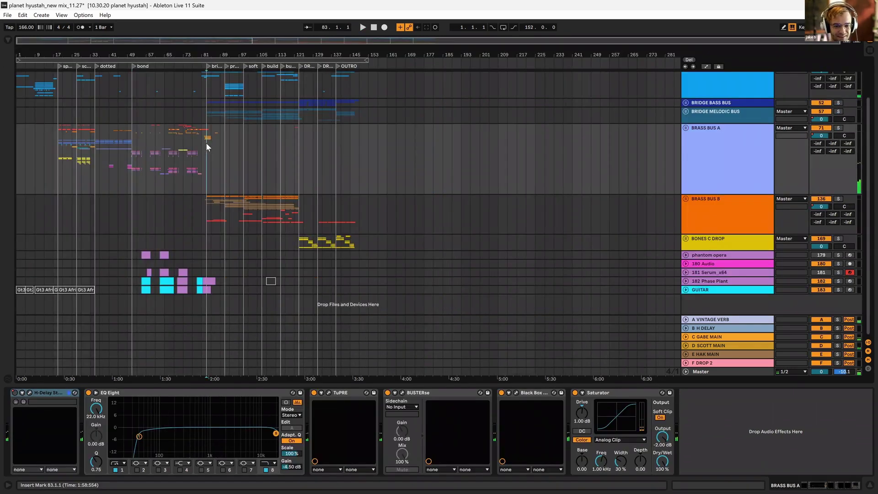
Play the full mix without solos from the bridge section (bar 83) and follow it through the arrangement.
key(space)
drag(212, 55, 211, 101)
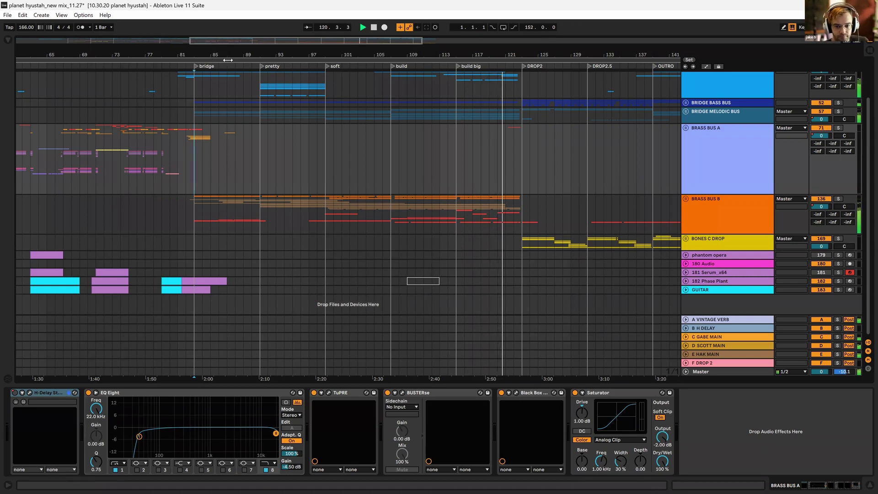
drag(563, 56, 367, 48)
Stop playback and return the song position to the start (1.1.1).
click(376, 29)
click(372, 29)
drag(261, 56, 353, 55)
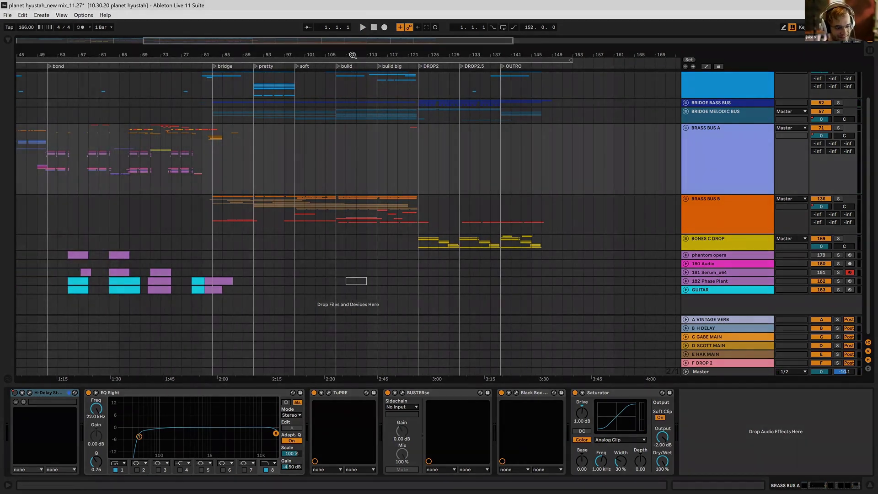